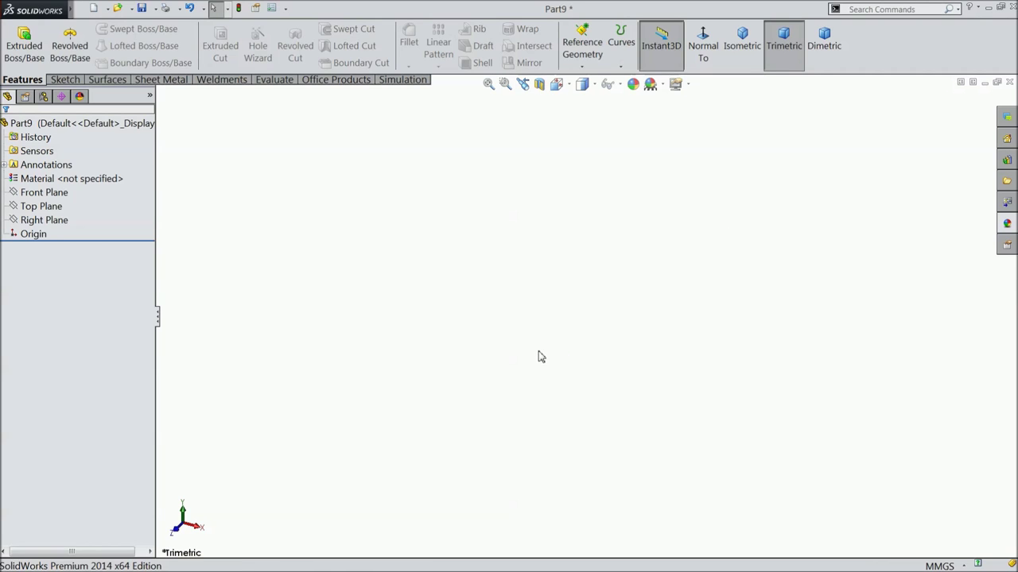
# Change the part's units from MMGS to IPS (inch, pound, second).
pyautogui.click(922, 566)
pyautogui.click(911, 530)
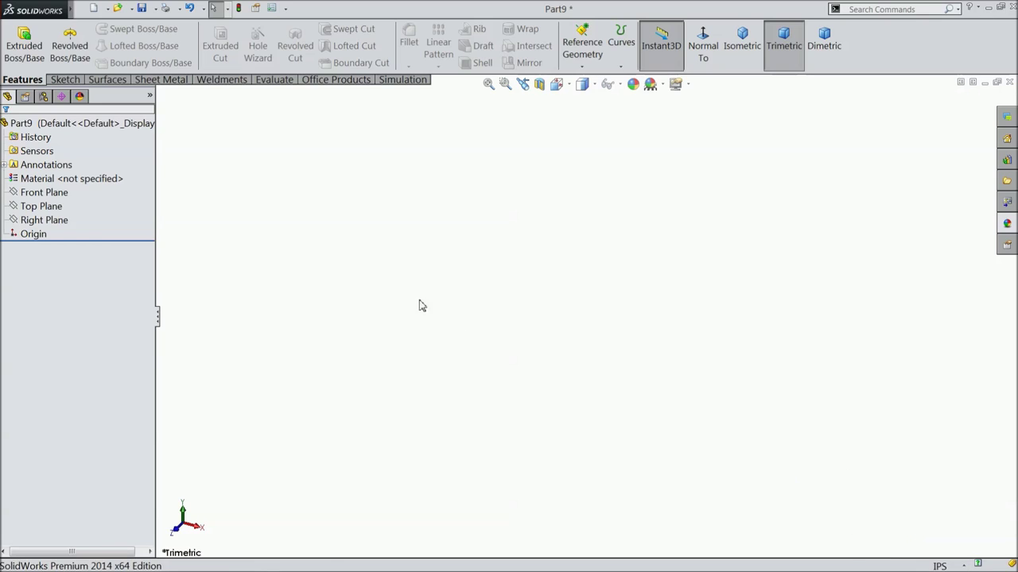
# Start a sketch on the Front Plane and draw a corner rectangle above the origin.
pyautogui.click(44, 193)
pyautogui.click(53, 179)
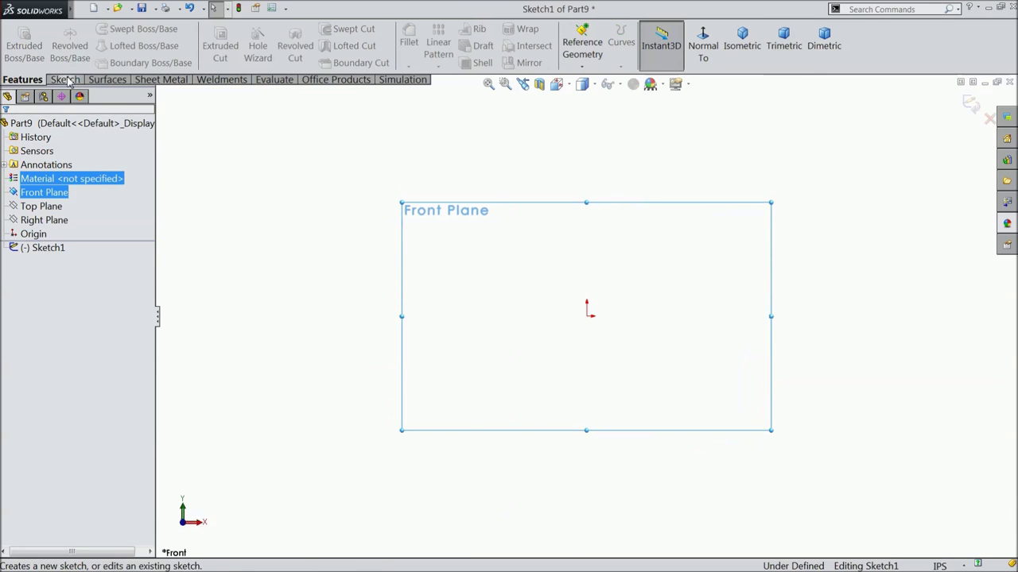
pyautogui.click(91, 47)
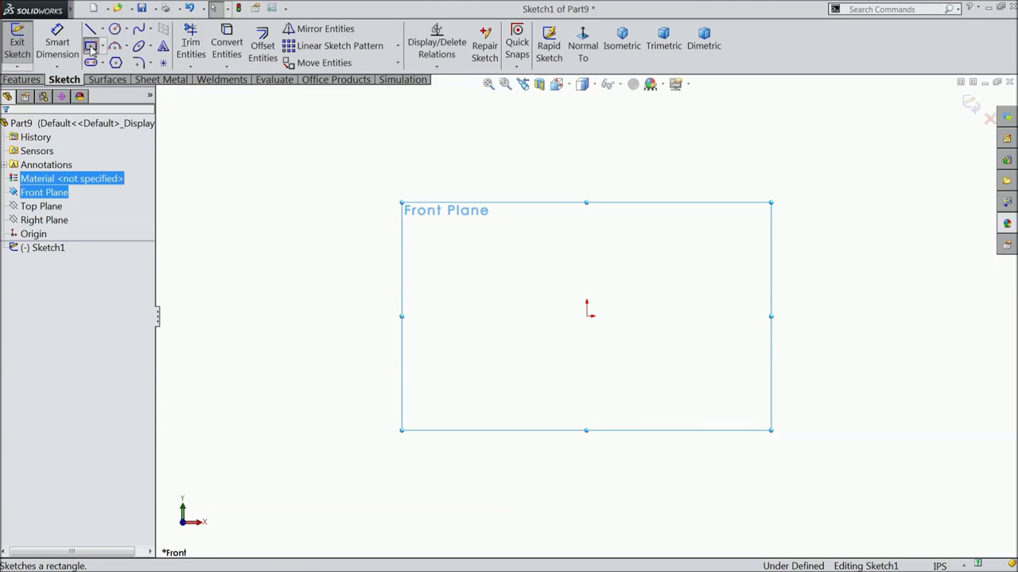
pyautogui.click(687, 317)
pyautogui.click(417, 208)
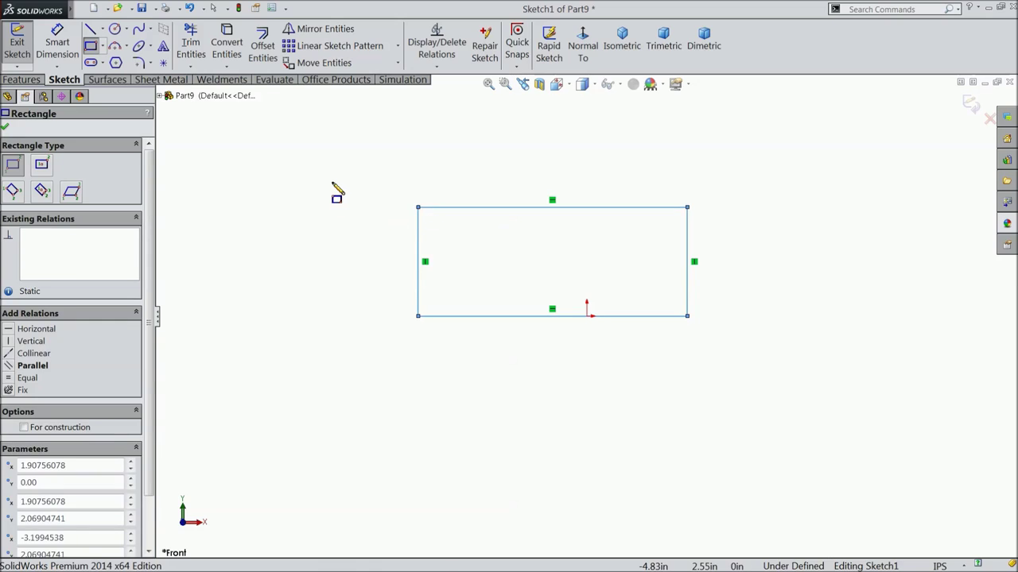
pyautogui.rightClick(333, 121)
pyautogui.click(354, 132)
# Make the origin the midpoint of the rectangle's bottom line.
pyautogui.scroll(-3, 603, 302)
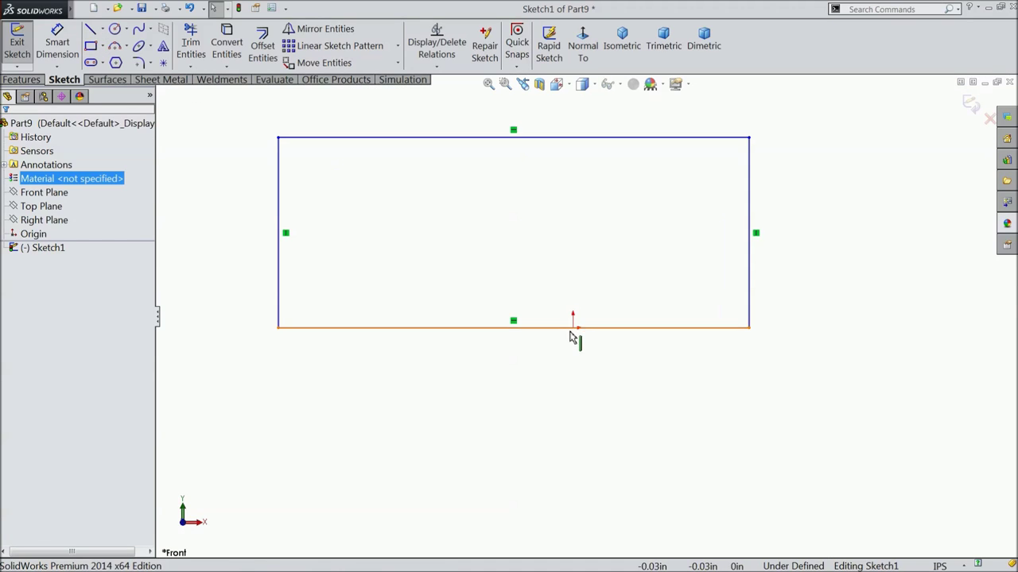
pyautogui.click(572, 328)
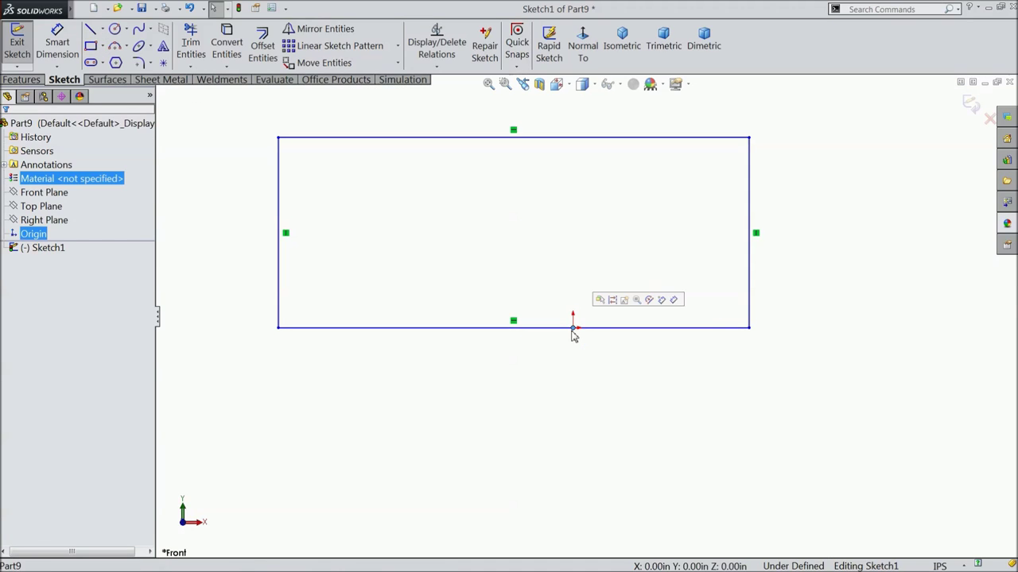
pyautogui.keyDown('ctrl'); pyautogui.click(619, 332); pyautogui.keyUp('ctrl')
pyautogui.click(650, 293)
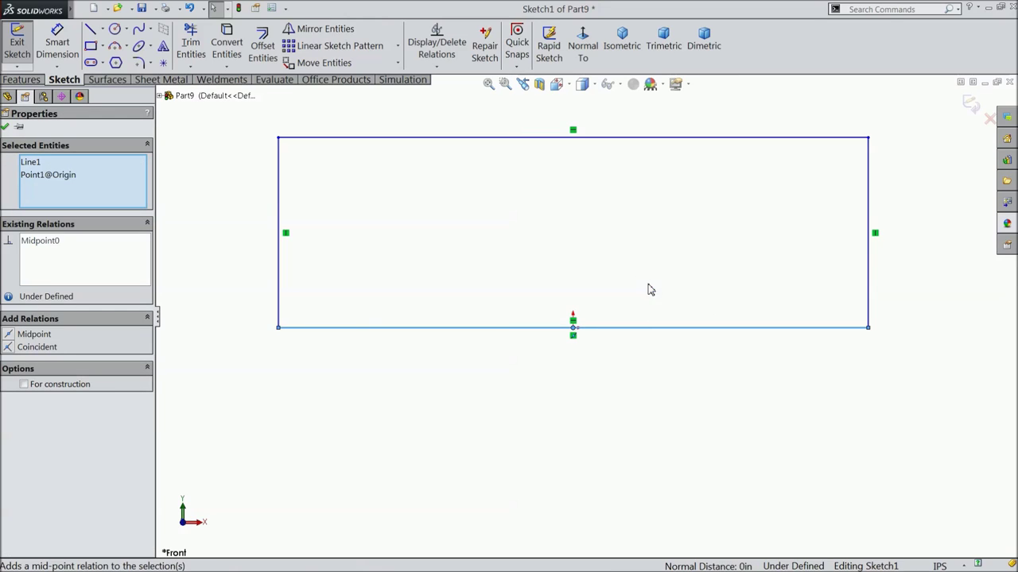
# Dimension the rectangle's top line to 2.75 in and its right line to 1.75 in.
pyautogui.click(57, 44)
pyautogui.scroll(2, 586, 310)
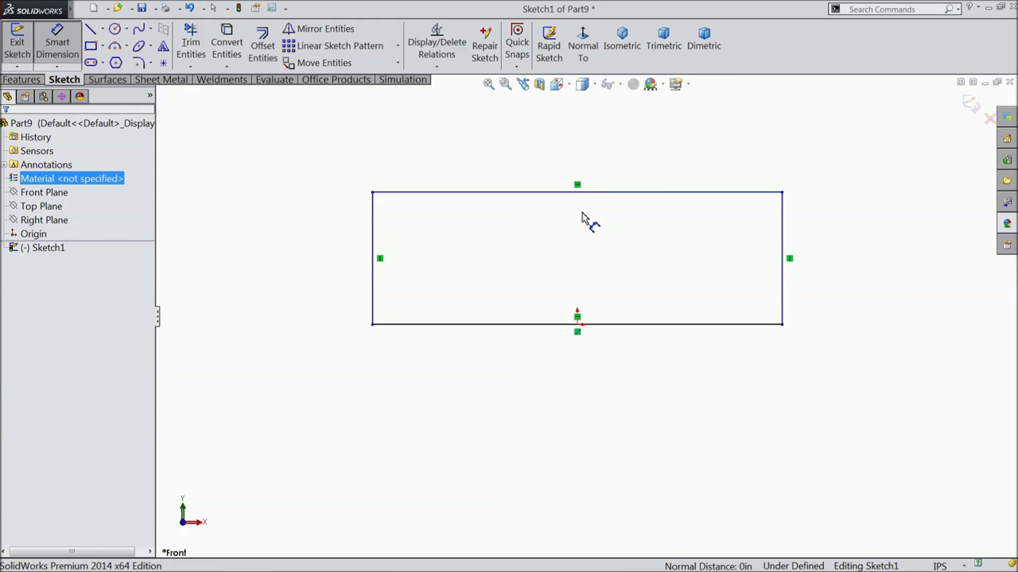
pyautogui.click(580, 193)
pyautogui.click(579, 161)
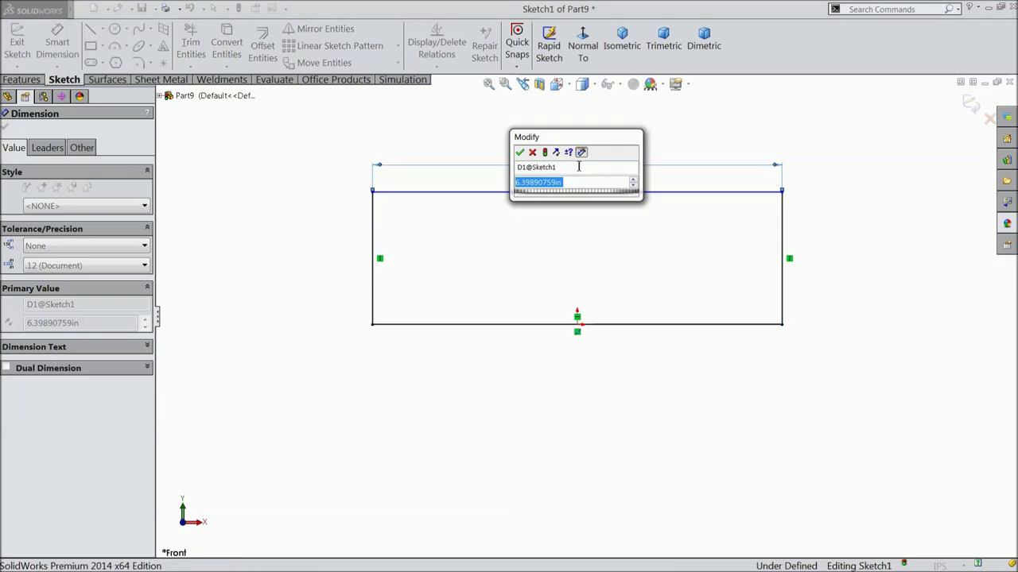
pyautogui.write('2.75')
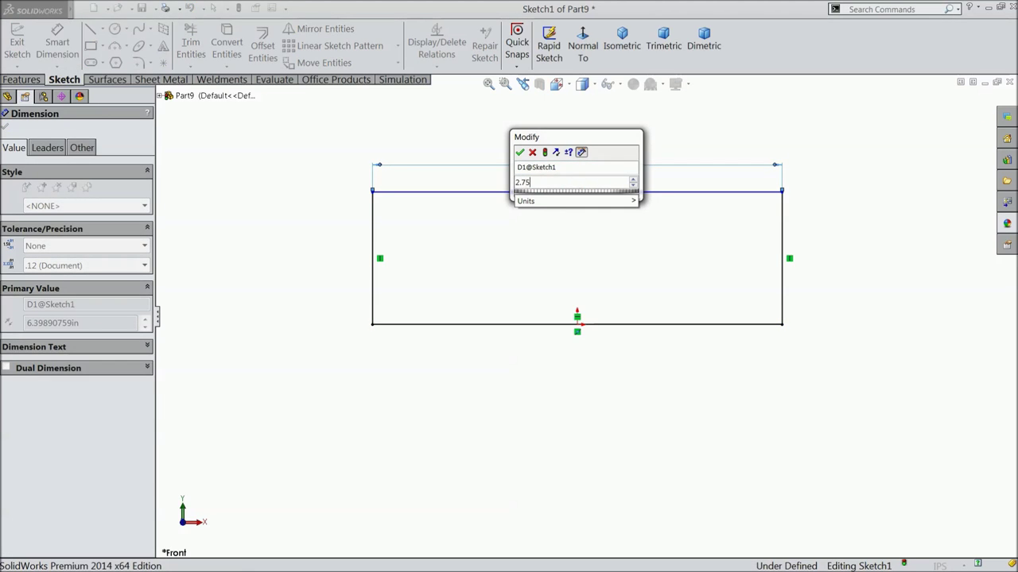
pyautogui.click(519, 152)
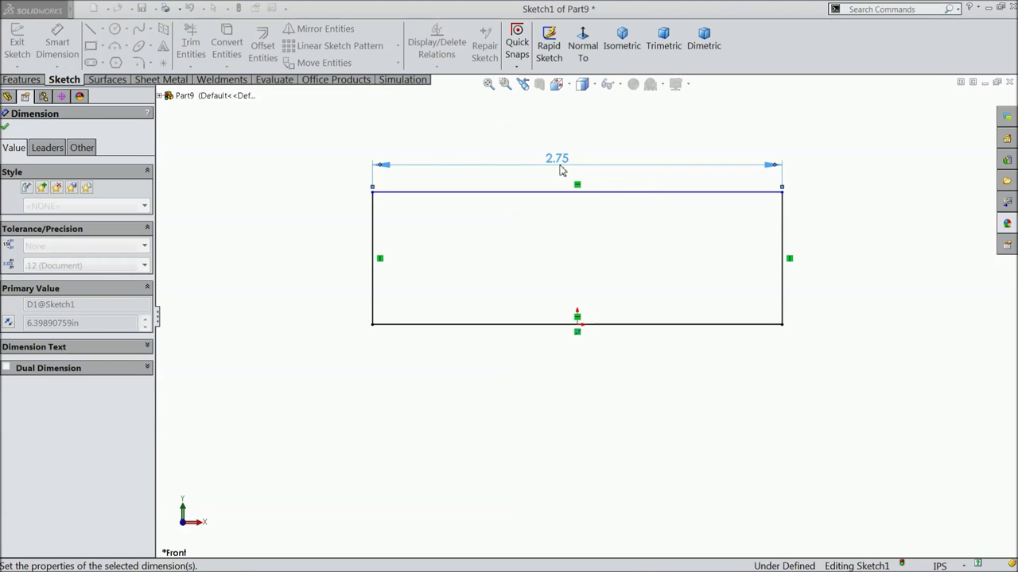
pyautogui.click(785, 253)
pyautogui.click(833, 253)
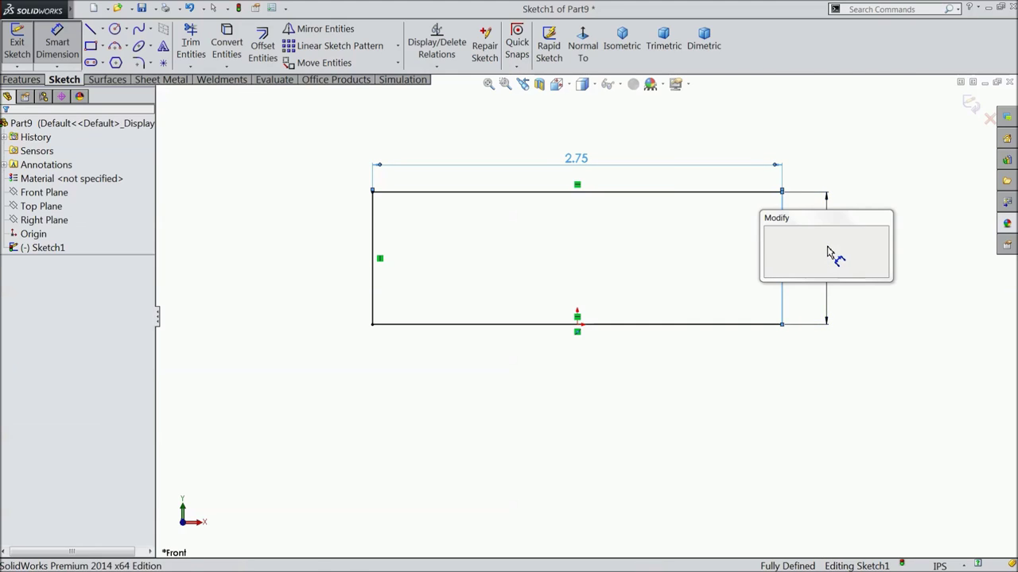
pyautogui.write('1.75')
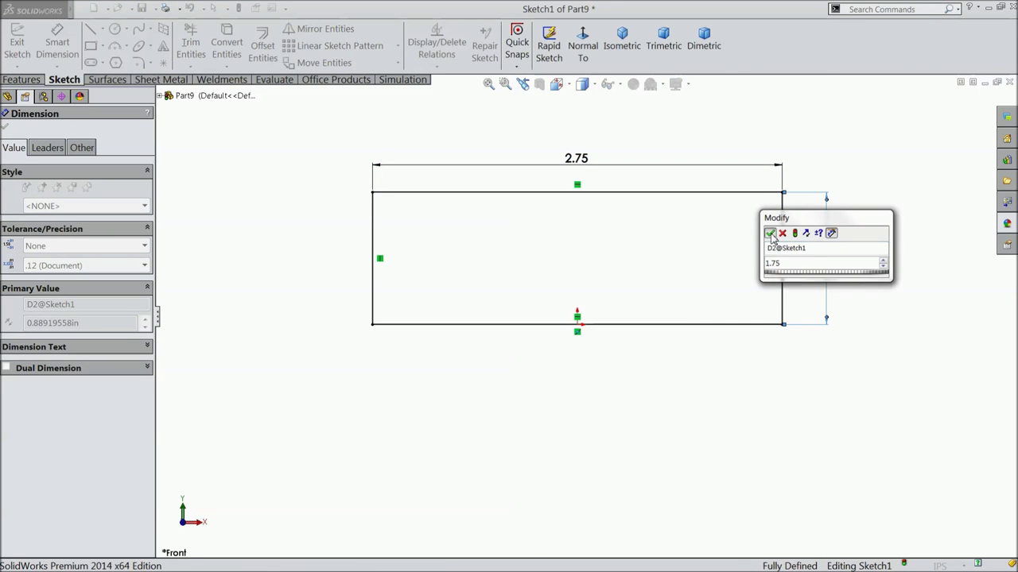
pyautogui.click(769, 233)
pyautogui.press('f')
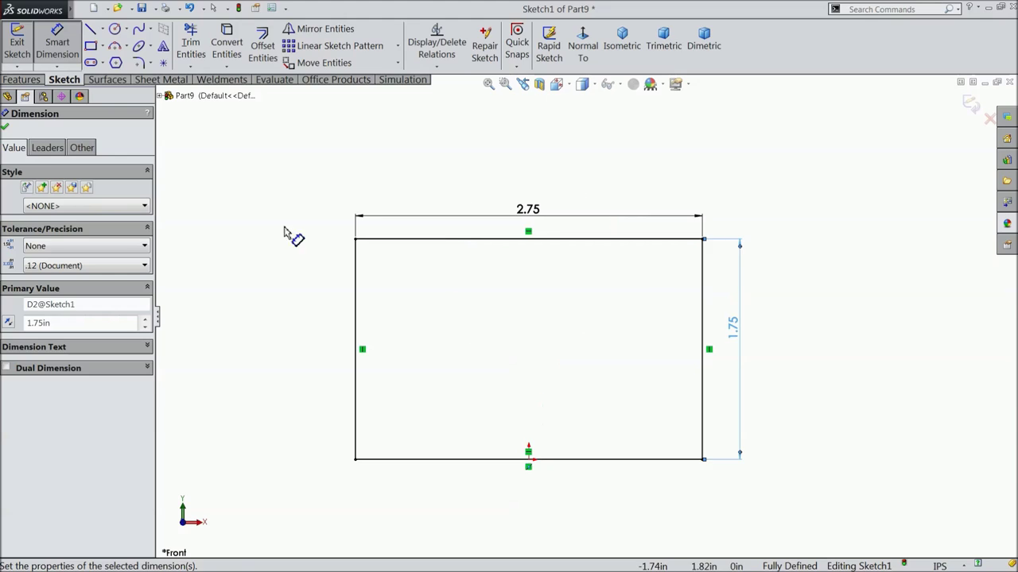
pyautogui.click(5, 128)
# Extrude the rectangle blind 0.187 in in the reversed direction as Boss-Extrude1.
pyautogui.click(22, 79)
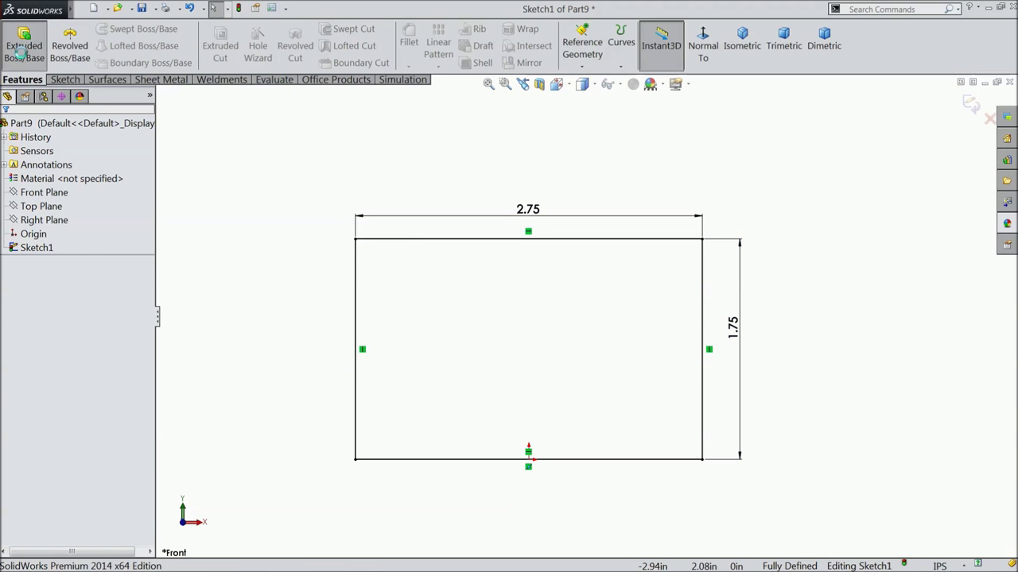
pyautogui.click(24, 48)
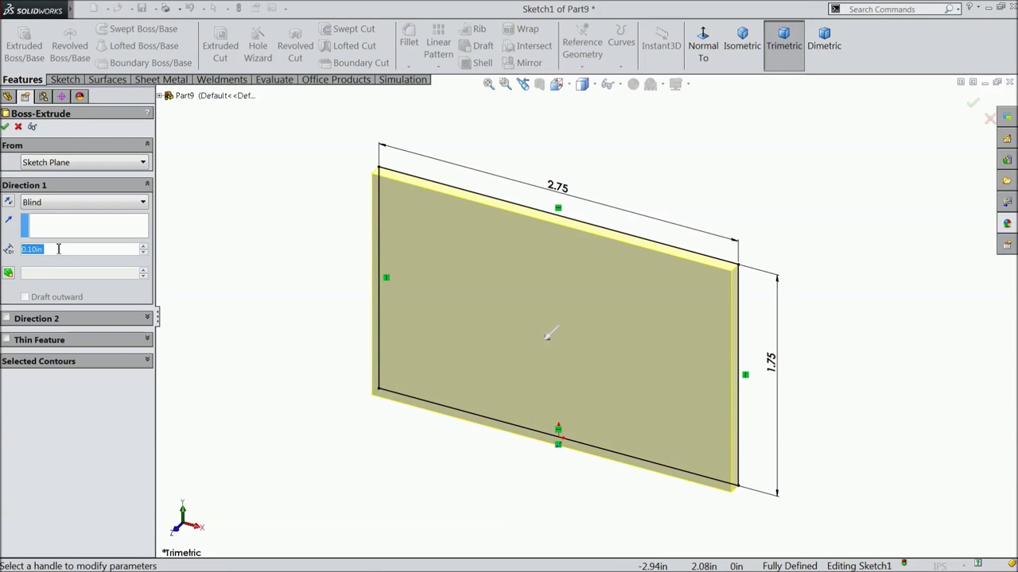
pyautogui.write('0.187')
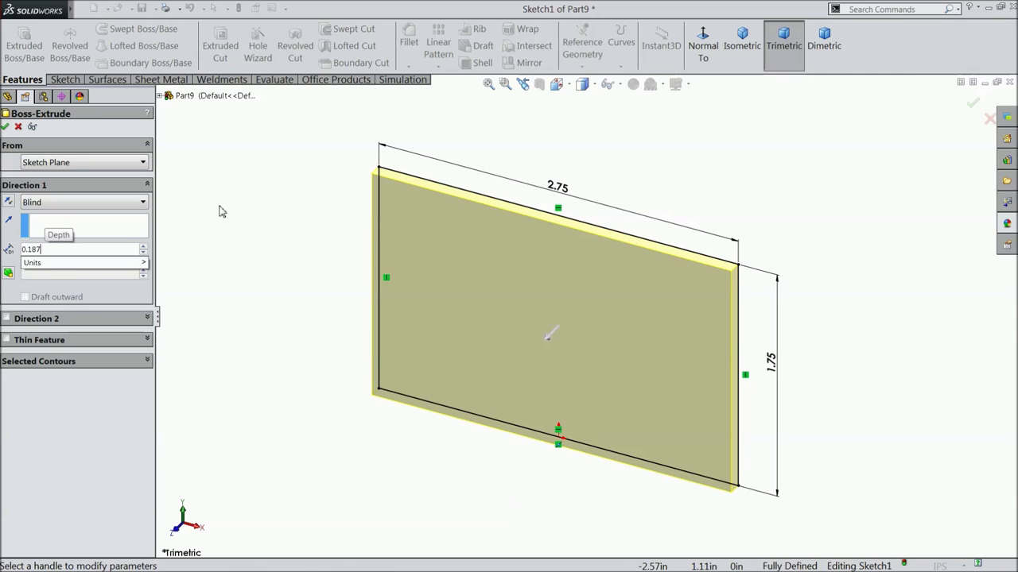
pyautogui.press('Return')
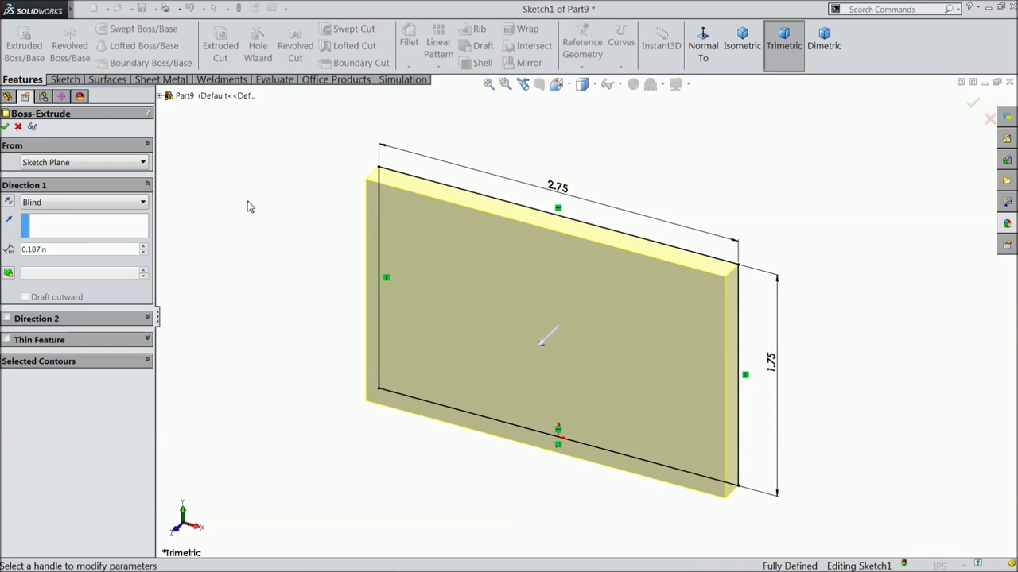
pyautogui.click(9, 203)
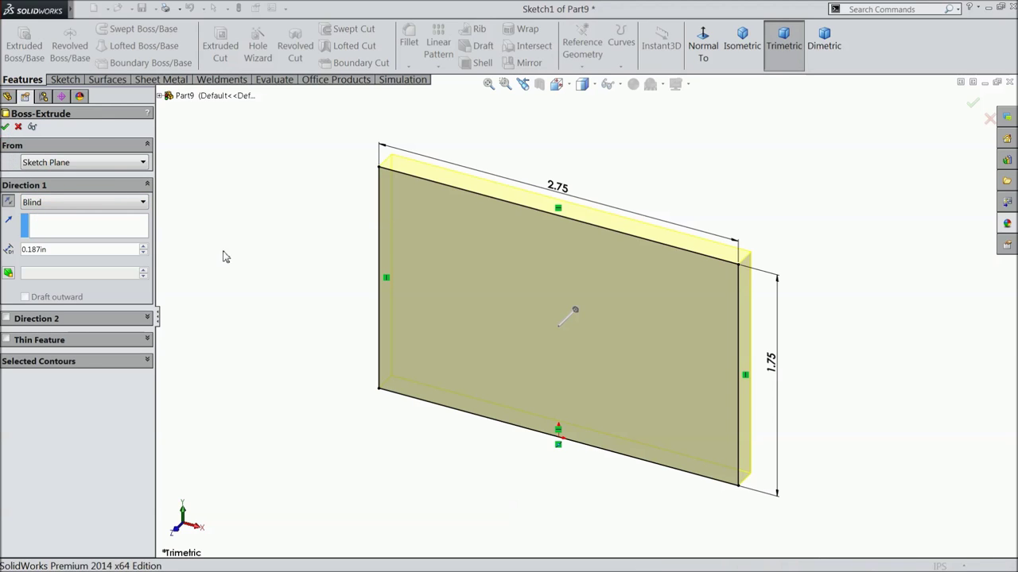
pyautogui.press('Return')
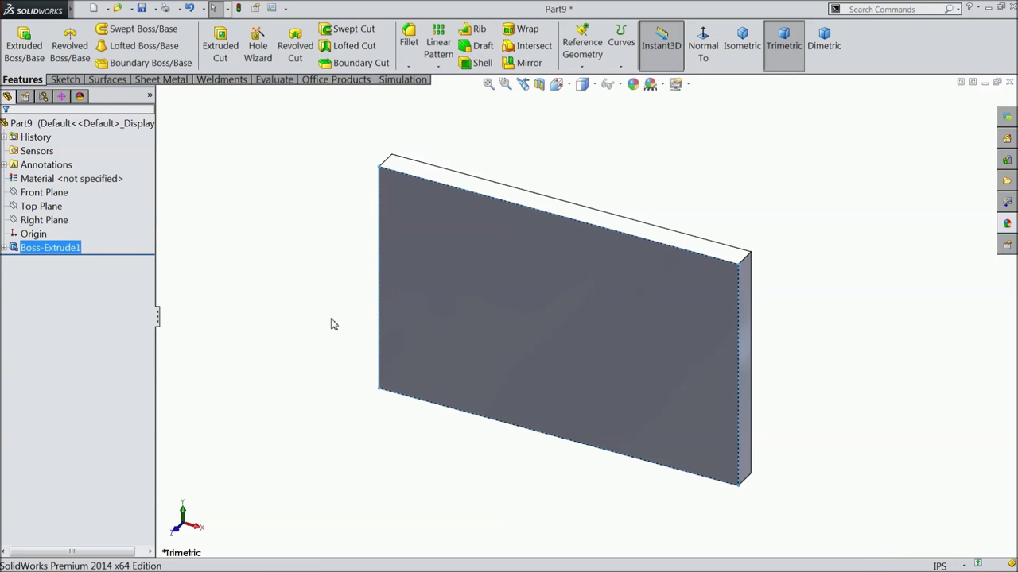
pyautogui.moveTo(334, 325)
pyautogui.mouseDown(button='middle')
pyautogui.moveTo(313, 311)
pyautogui.moveTo(332, 308)
pyautogui.mouseUp(button='middle')
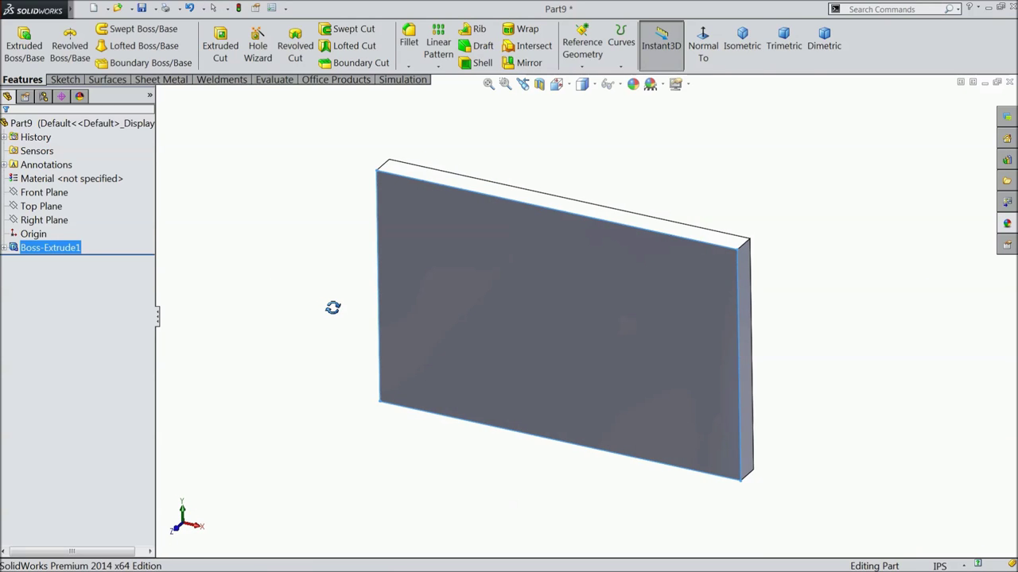
# On the front face, specify a 1/4 Flat Head Screw (82) countersink hole, Through All.
pyautogui.click(547, 301)
pyautogui.click(704, 54)
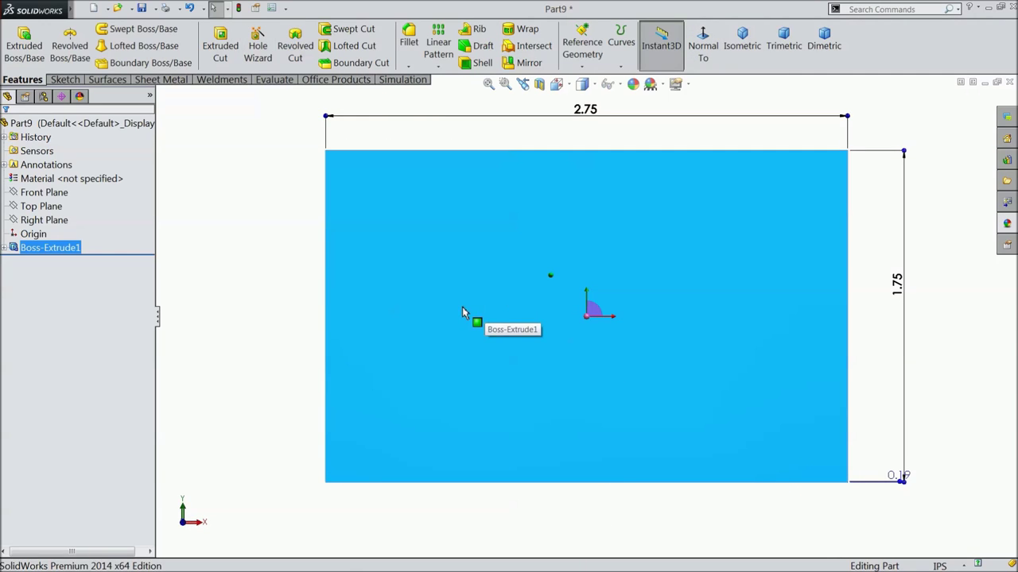
pyautogui.click(258, 52)
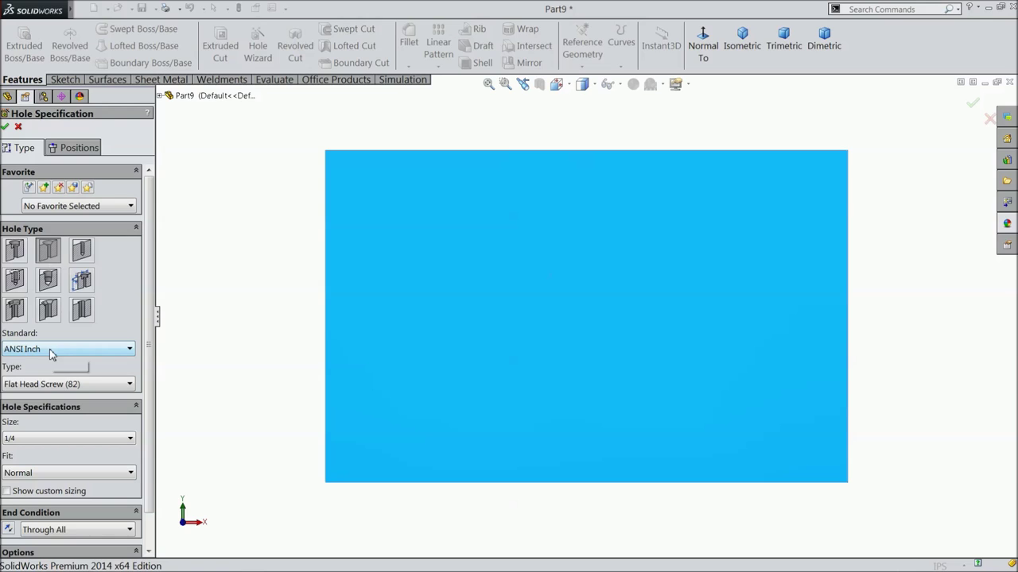
pyautogui.click(48, 385)
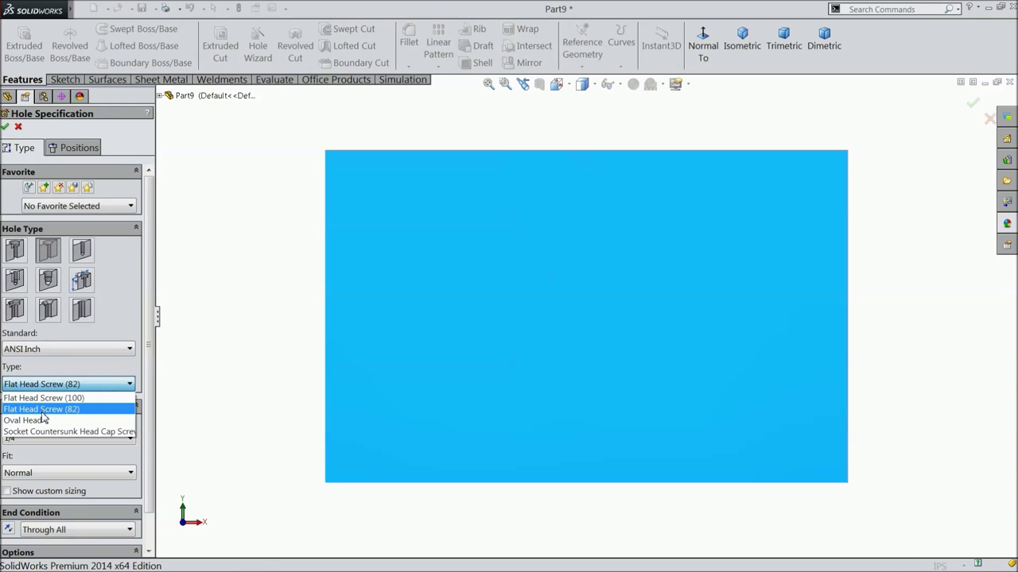
pyautogui.click(70, 409)
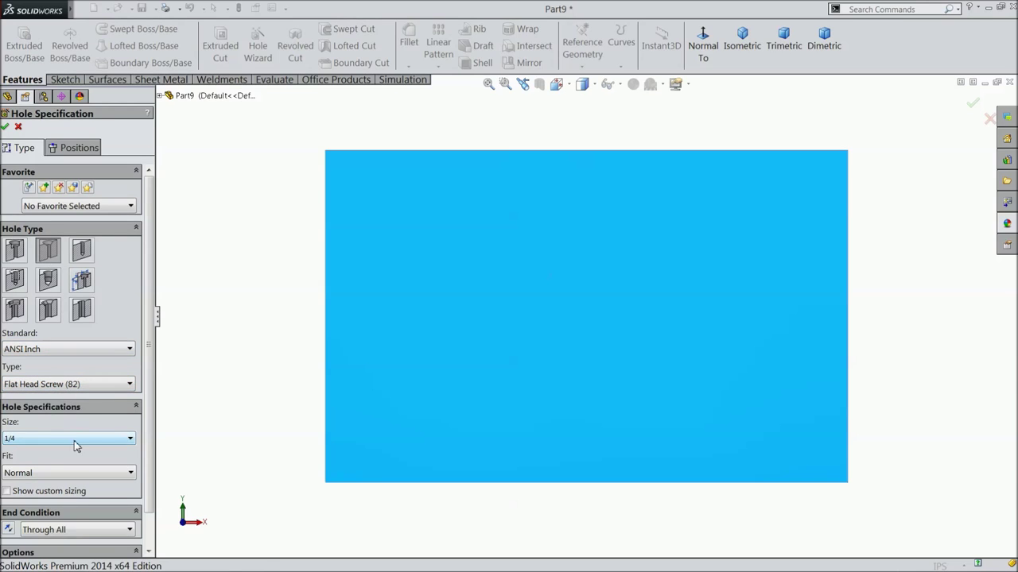
pyautogui.click(55, 443)
pyautogui.click(56, 444)
pyautogui.scroll(-1, 146, 426)
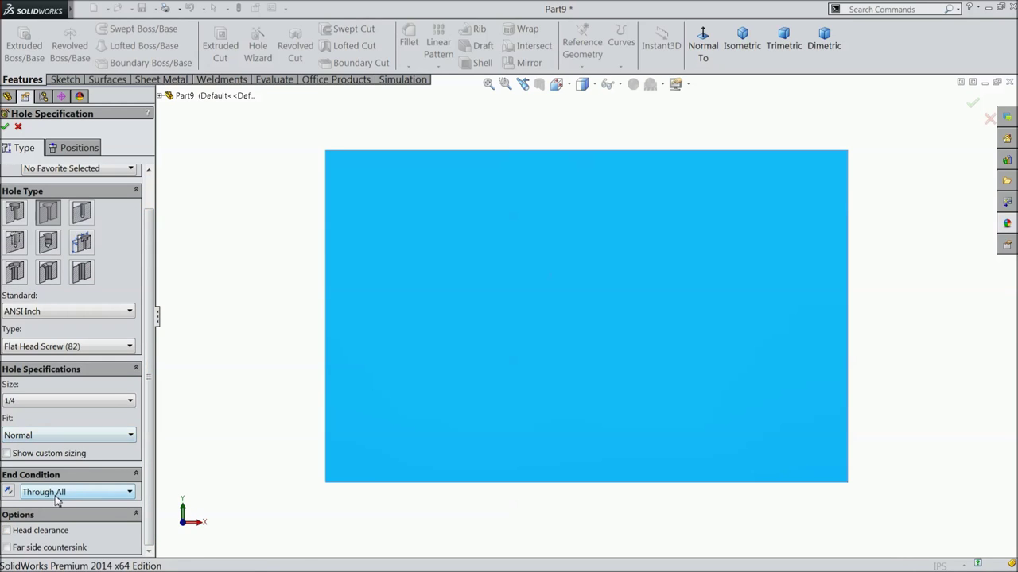
# Draw a vertical construction centerline up from the plate's bottom-edge midpoint.
pyautogui.click(79, 155)
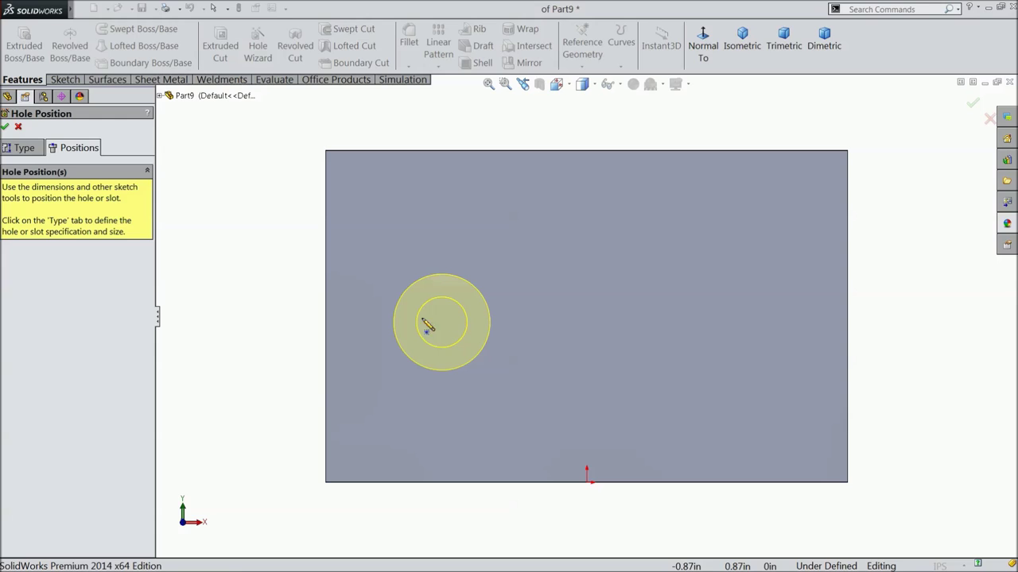
pyautogui.click(63, 81)
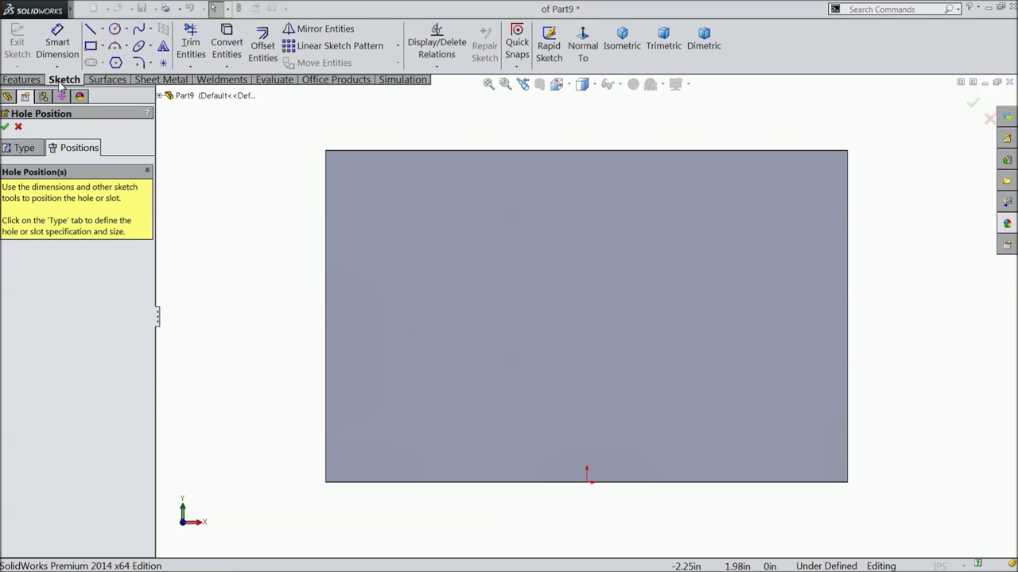
pyautogui.click(103, 29)
pyautogui.click(117, 61)
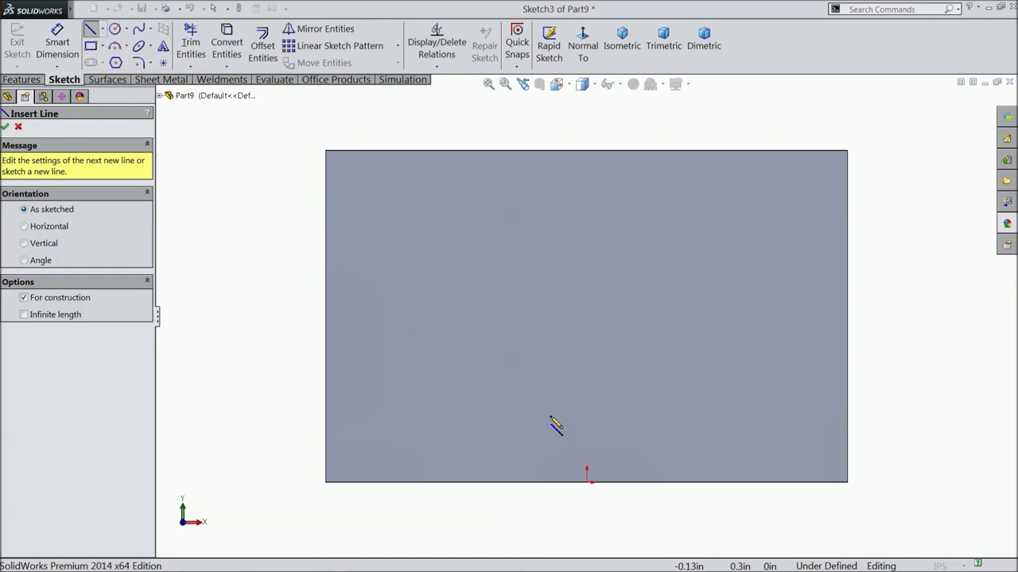
pyautogui.click(587, 482)
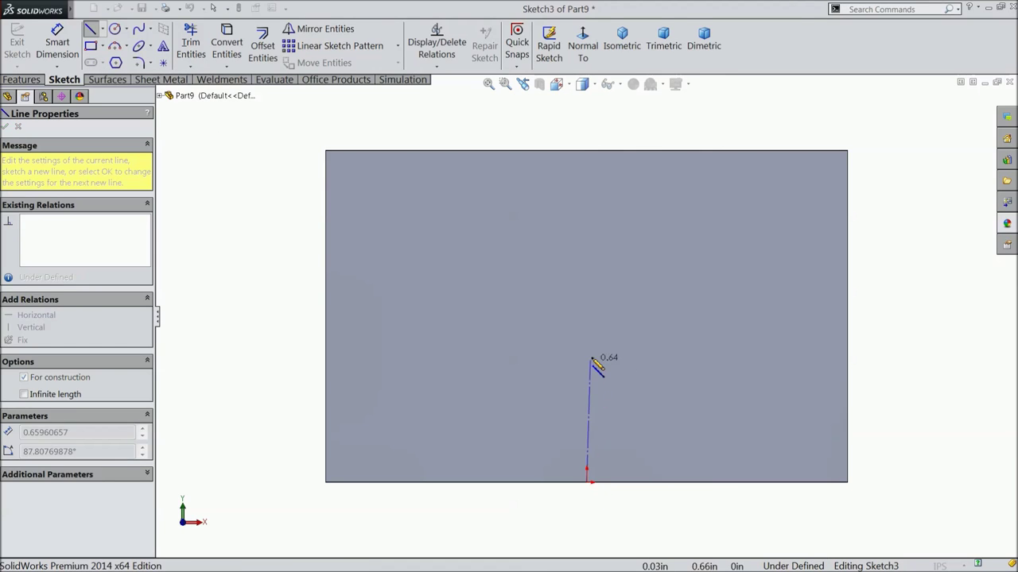
pyautogui.click(587, 303)
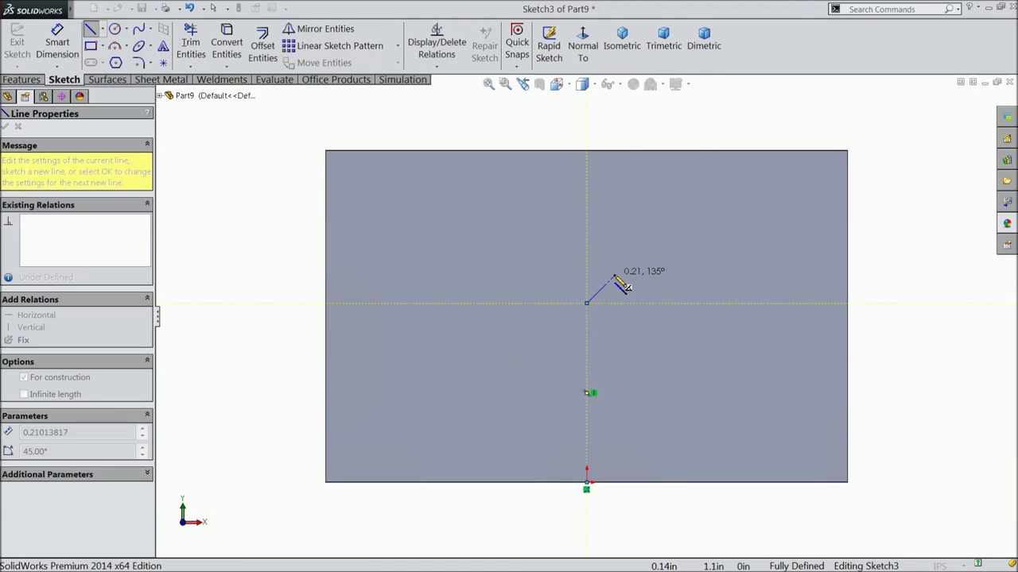
pyautogui.rightClick(614, 278)
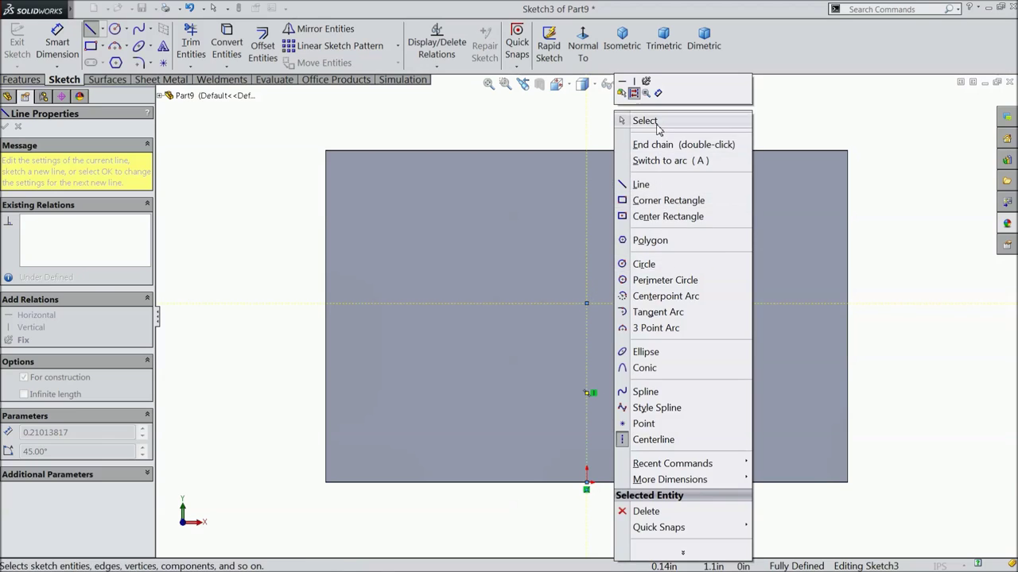
pyautogui.click(657, 122)
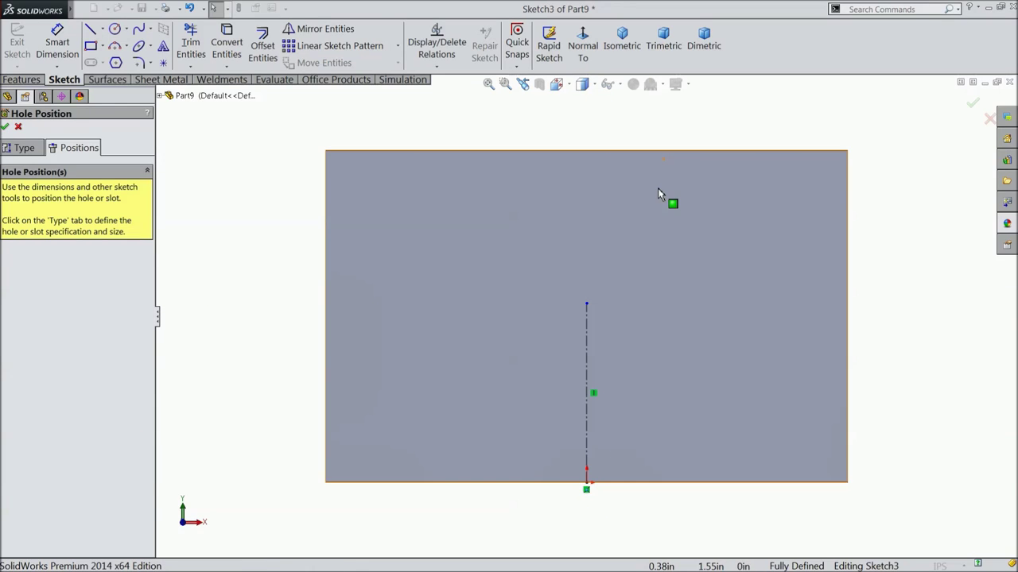
# Dimension the centerline to 1.00 in long.
pyautogui.click(57, 44)
pyautogui.click(588, 378)
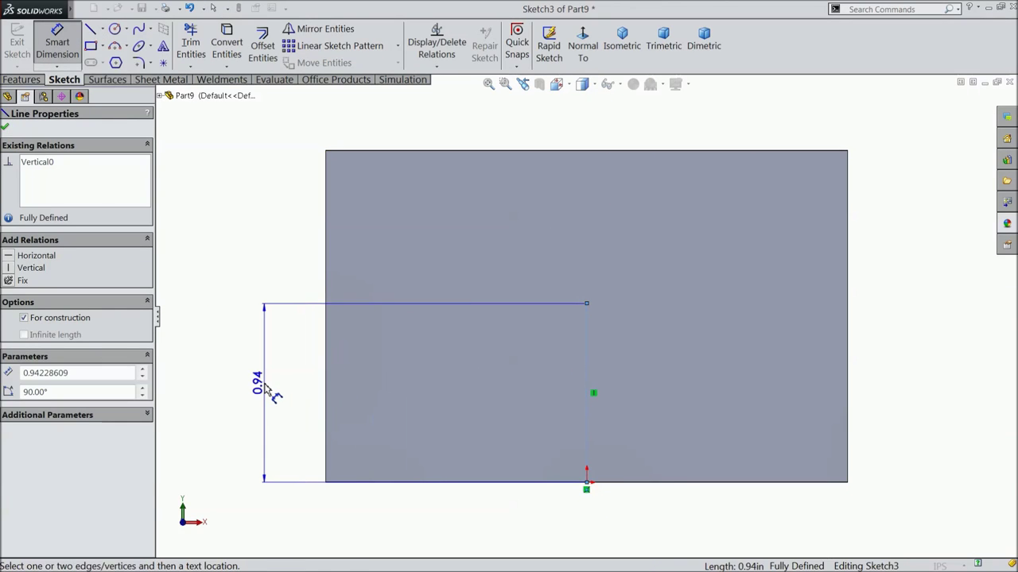
pyautogui.click(266, 390)
pyautogui.write('1')
pyautogui.press('Return')
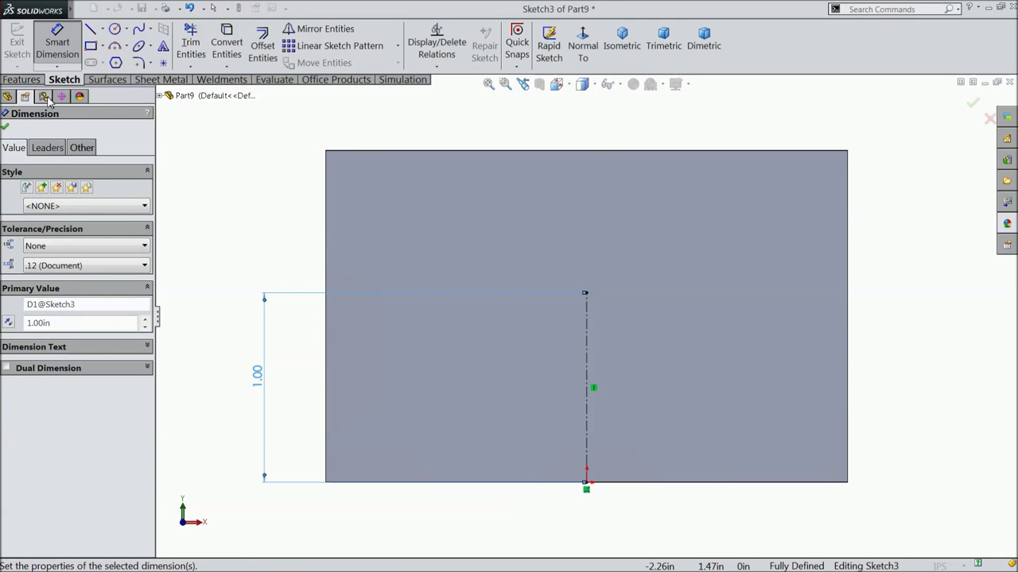
pyautogui.click(6, 127)
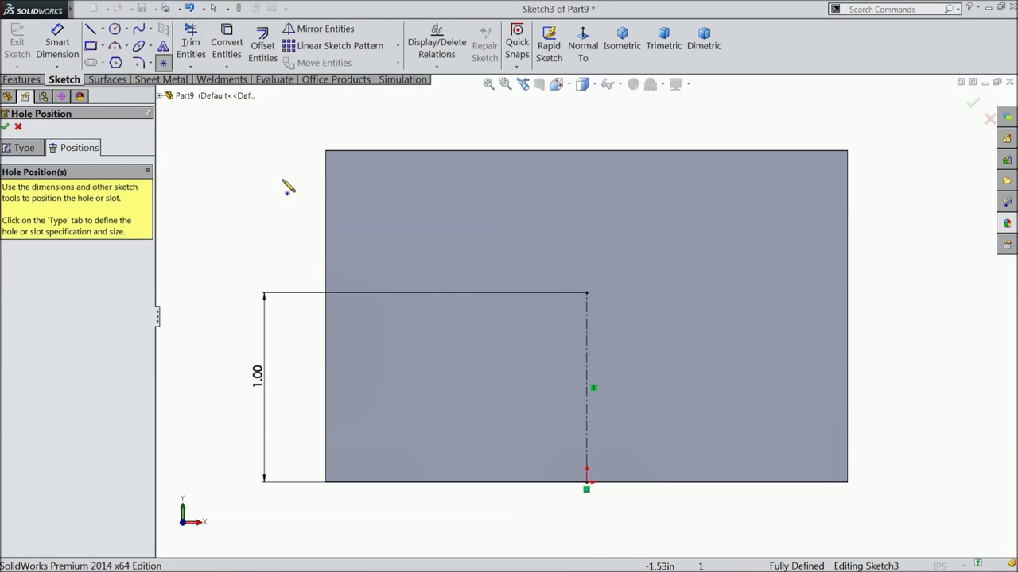
# Place one hole point left of the centerline top and another on the plate's right side.
pyautogui.click(451, 296)
pyautogui.moveTo(449, 295); pyautogui.dragTo(441, 294)
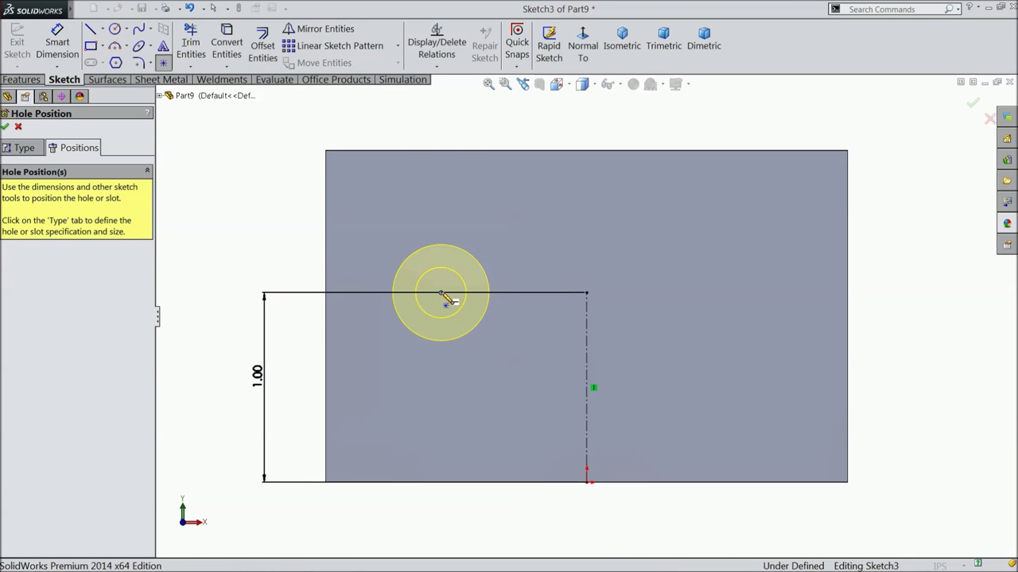
pyautogui.click(493, 293)
pyautogui.moveTo(497, 299)
pyautogui.mouseDown()
pyautogui.moveTo(732, 297)
pyautogui.moveTo(748, 308)
pyautogui.moveTo(745, 333)
pyautogui.mouseUp()
pyautogui.click(741, 327)
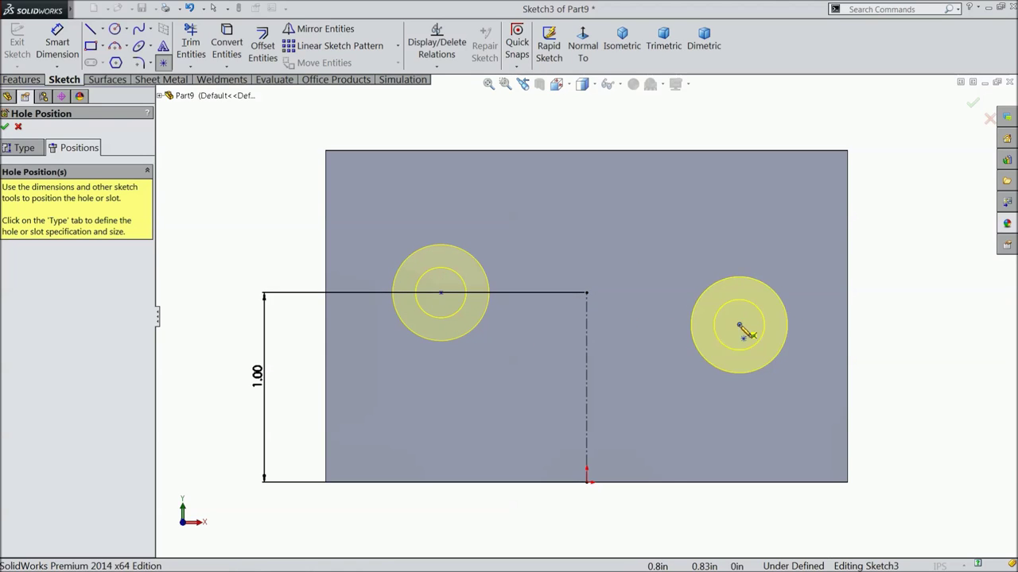
pyautogui.press('Escape')
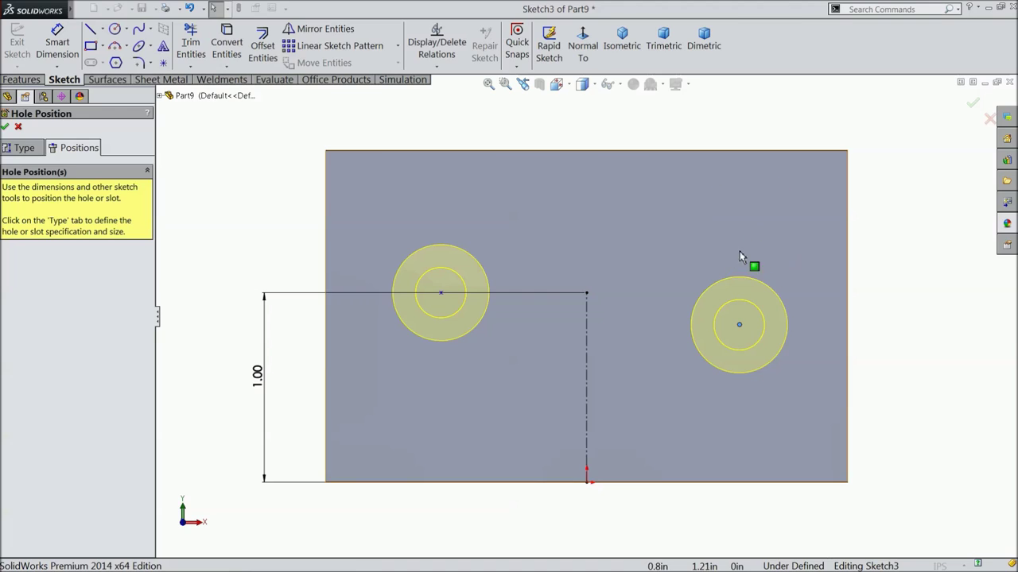
# Make both hole centres and the centerline's top endpoint horizontal.
pyautogui.click(441, 294)
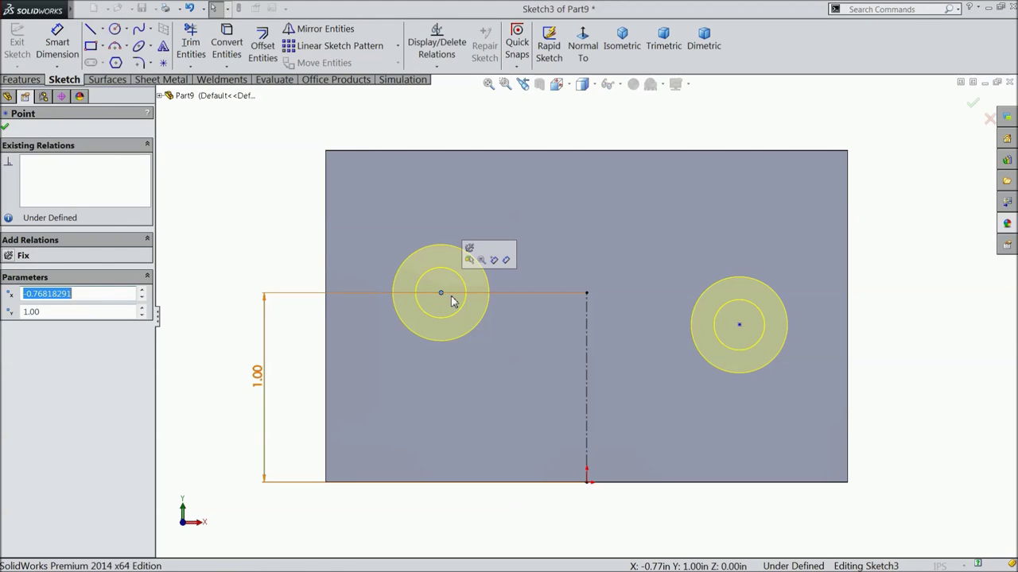
pyautogui.keyDown('ctrl'); pyautogui.click(585, 293); pyautogui.keyUp('ctrl')
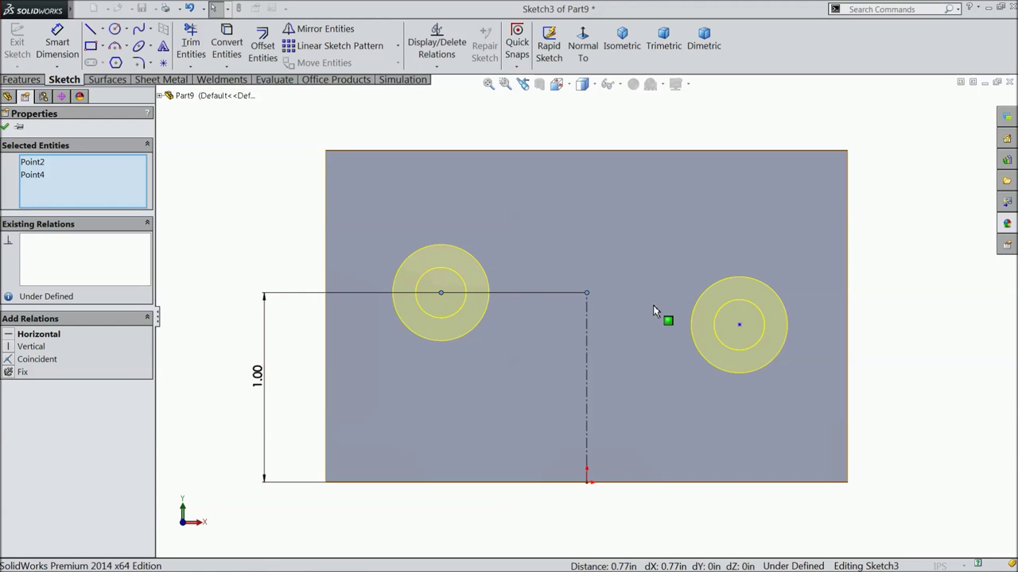
pyautogui.keyDown('ctrl'); pyautogui.click(740, 326); pyautogui.keyUp('ctrl')
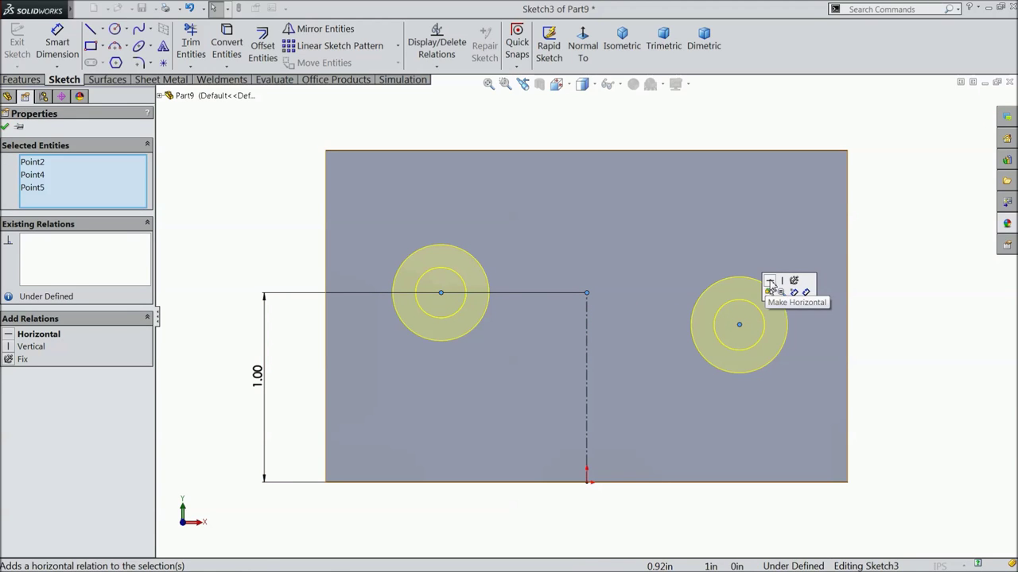
pyautogui.click(741, 284)
# Dimension the distance between the two hole centres to 1.50 in.
pyautogui.click(57, 42)
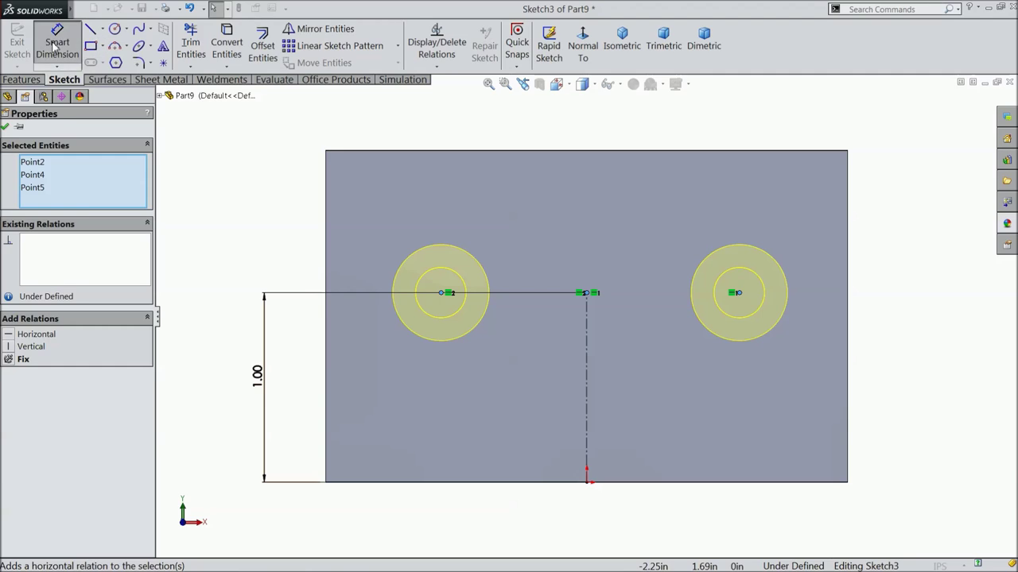
pyautogui.click(583, 294)
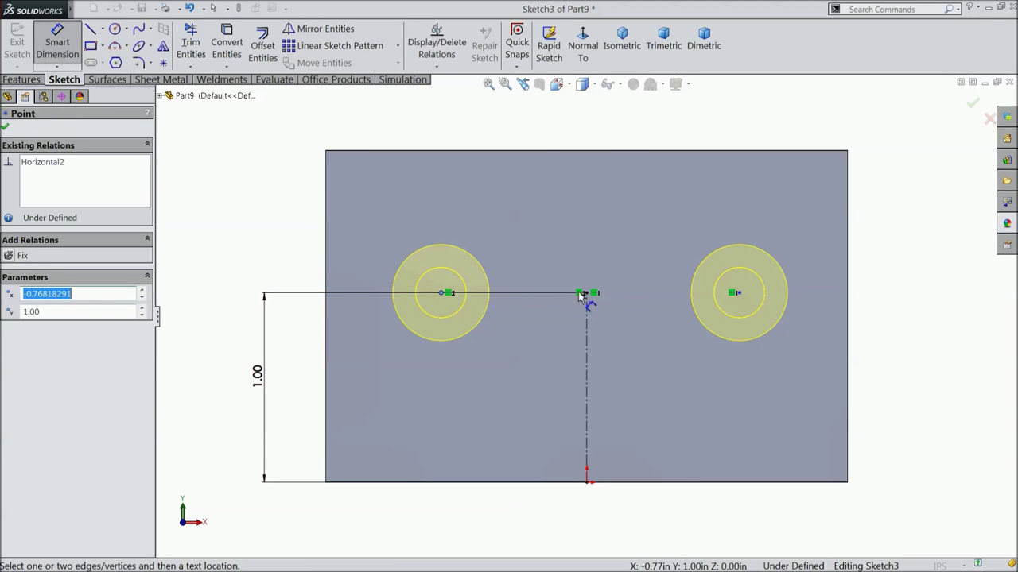
pyautogui.click(739, 293)
pyautogui.click(562, 130)
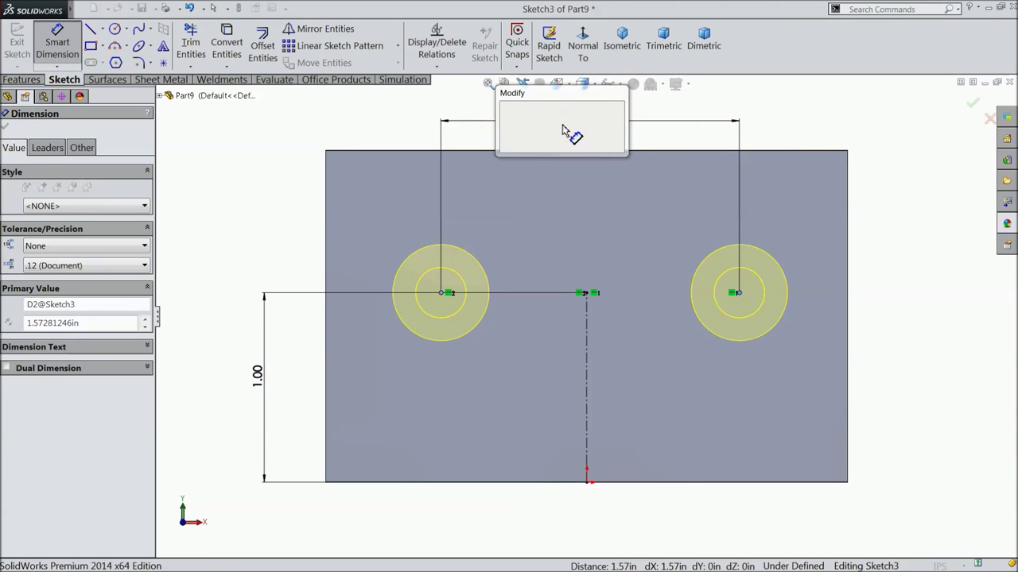
pyautogui.write('1.5')
pyautogui.click(504, 109)
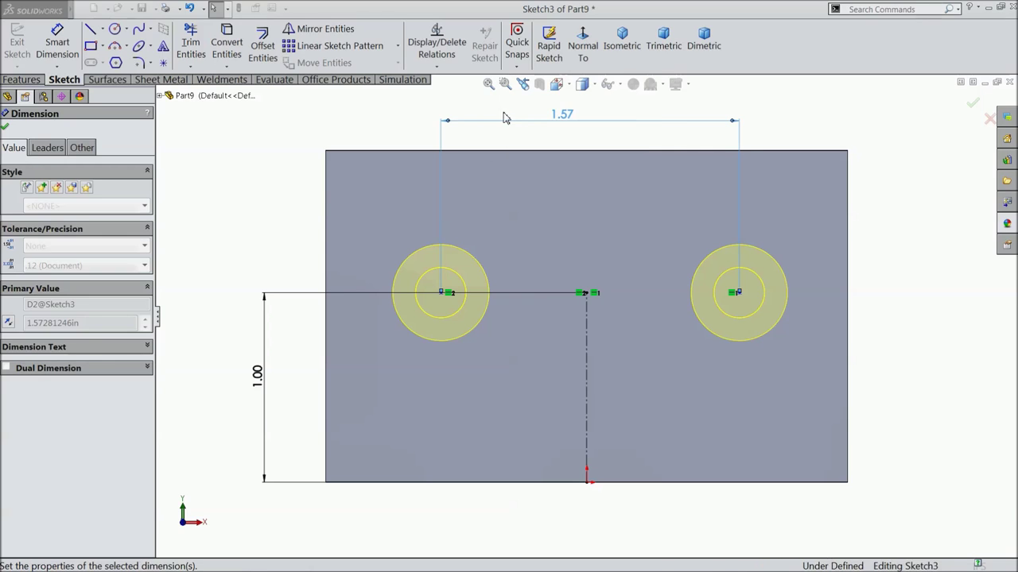
pyautogui.click(52, 50)
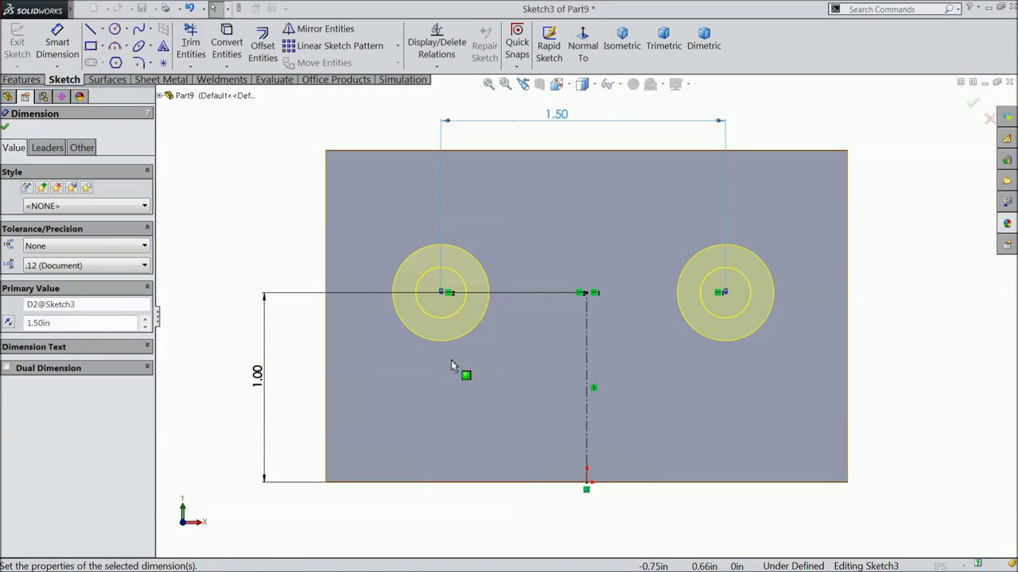
# Add a Symmetric relation between the two hole centres about the vertical centerline.
pyautogui.click(588, 363)
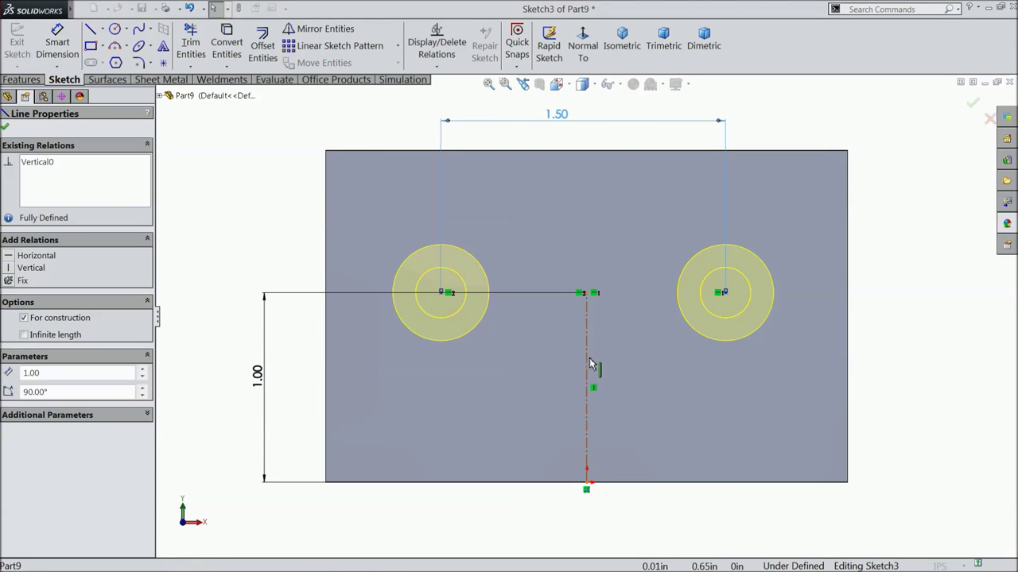
pyautogui.keyDown('ctrl'); pyautogui.click(725, 293); pyautogui.keyUp('ctrl')
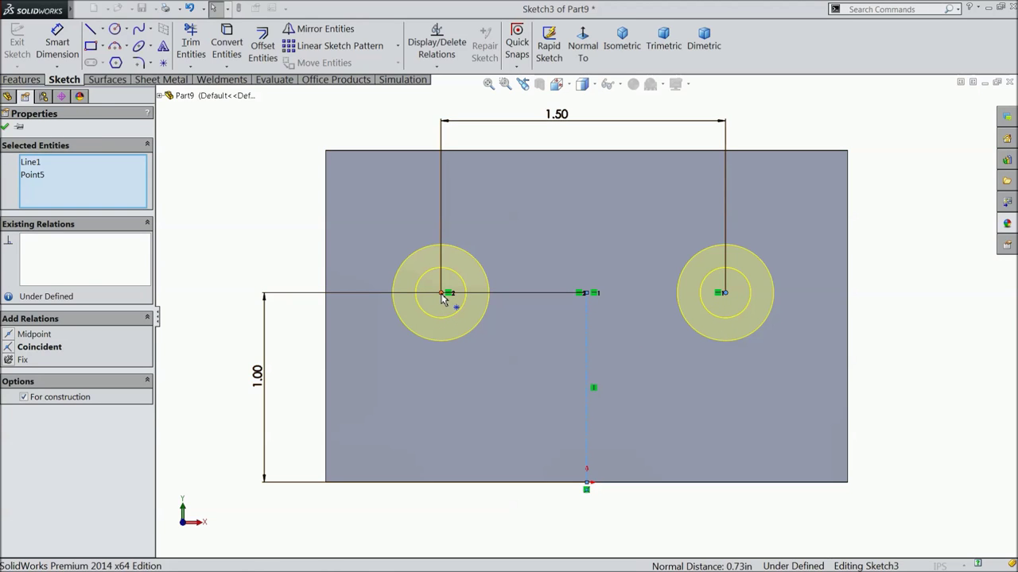
pyautogui.keyDown('ctrl'); pyautogui.click(441, 294); pyautogui.keyUp('ctrl')
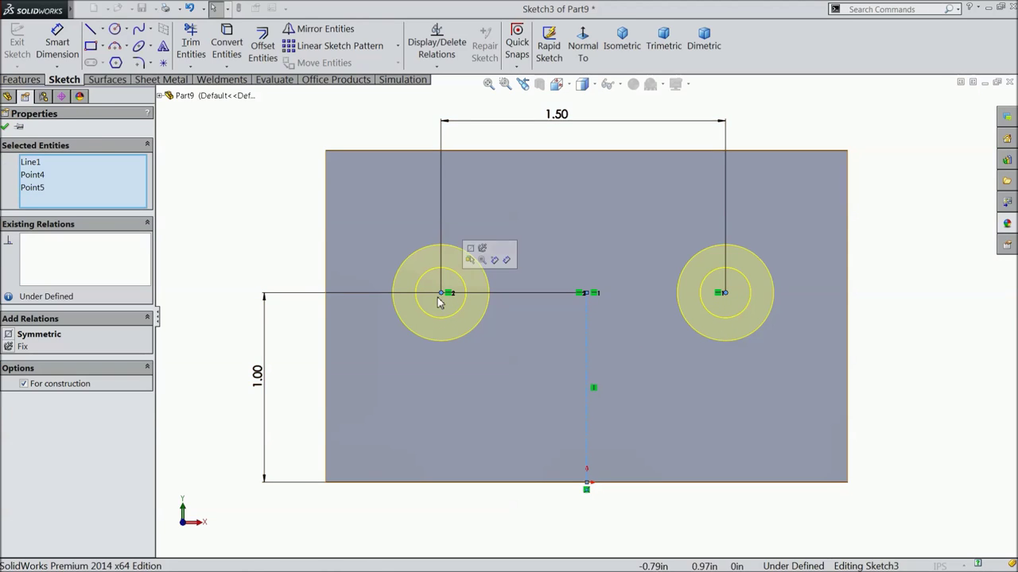
pyautogui.click(31, 333)
pyautogui.click(5, 127)
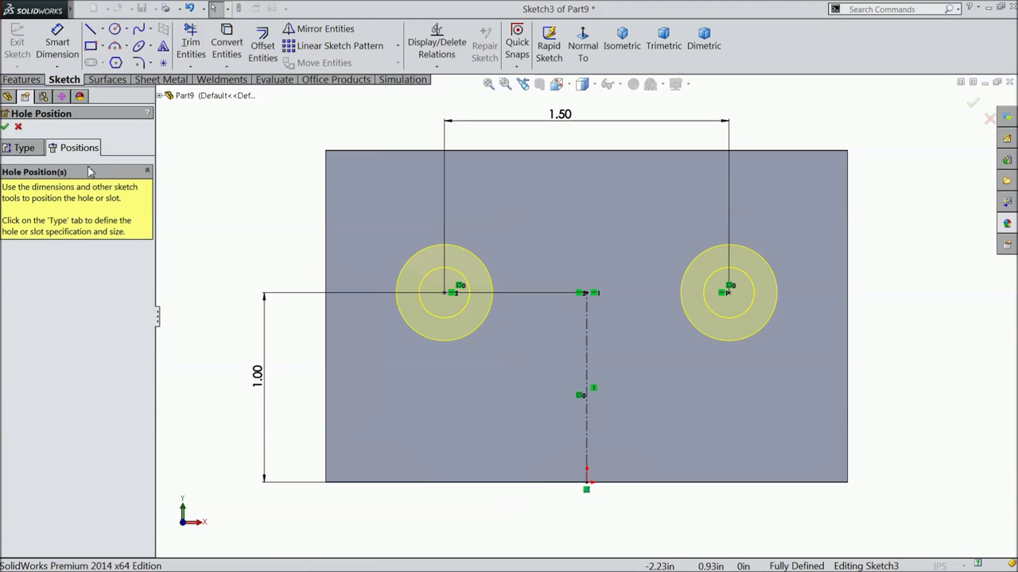
# Create the two countersunk holes and orbit the plate to inspect them.
pyautogui.click(5, 128)
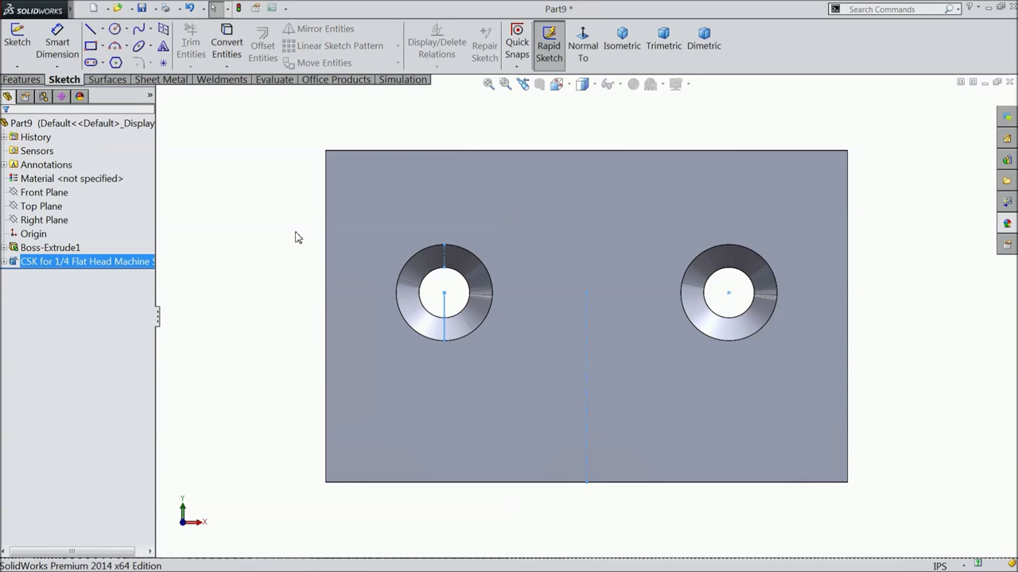
pyautogui.moveTo(252, 289)
pyautogui.mouseDown(button='middle')
pyautogui.moveTo(169, 332)
pyautogui.moveTo(284, 275)
pyautogui.moveTo(283, 341)
pyautogui.moveTo(241, 323)
pyautogui.moveTo(258, 356)
pyautogui.moveTo(254, 339)
pyautogui.moveTo(268, 339)
pyautogui.mouseUp(button='middle')
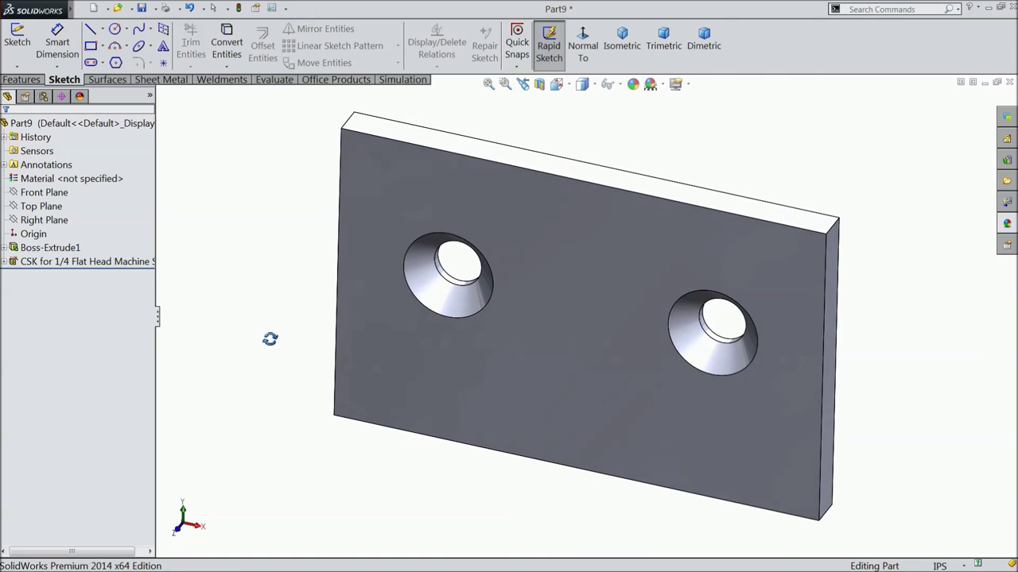
# Fillet the plate's top, right, bottom and left faces with a 0.005in radius.
pyautogui.click(22, 80)
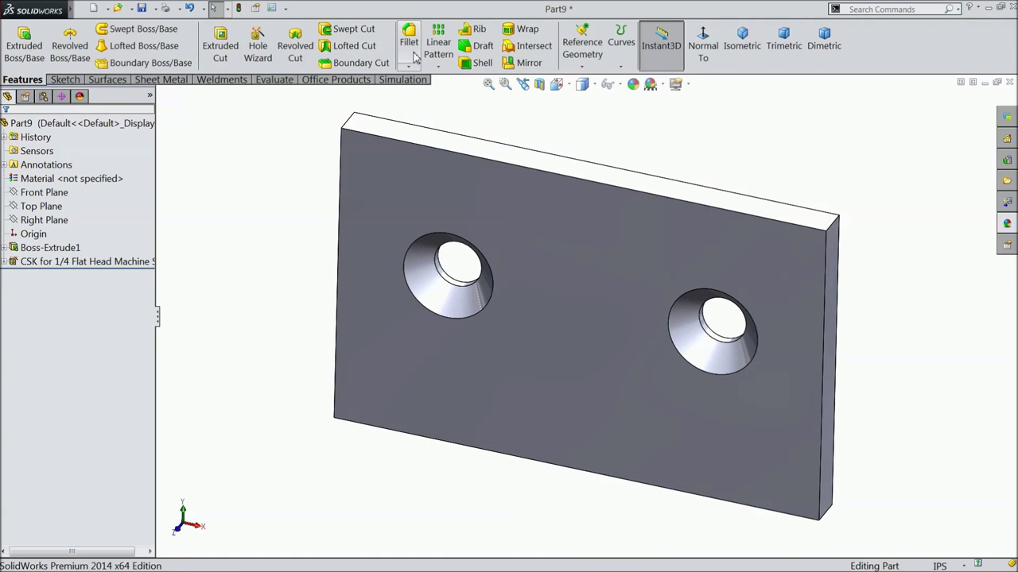
pyautogui.click(413, 53)
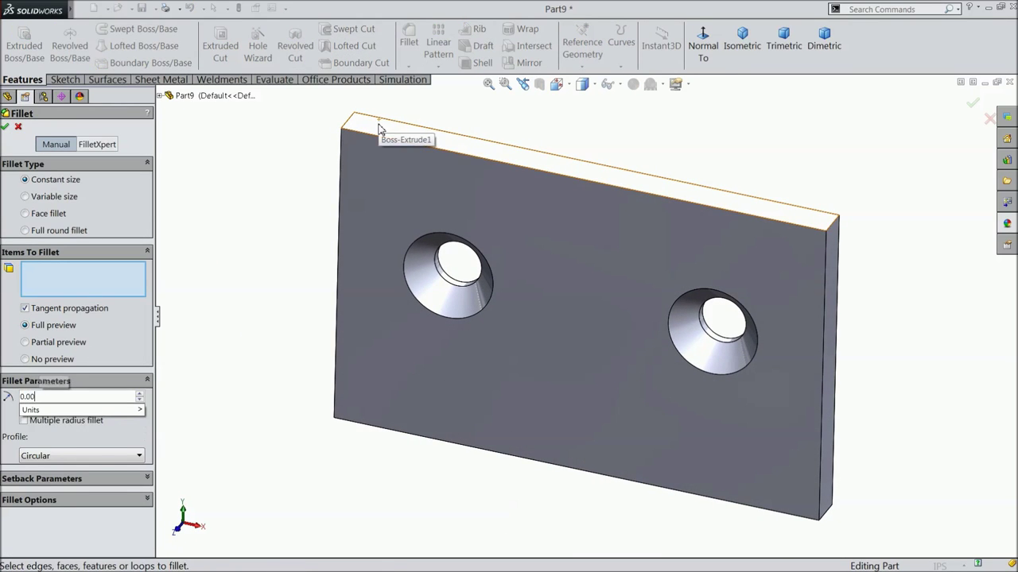
pyautogui.click(522, 161)
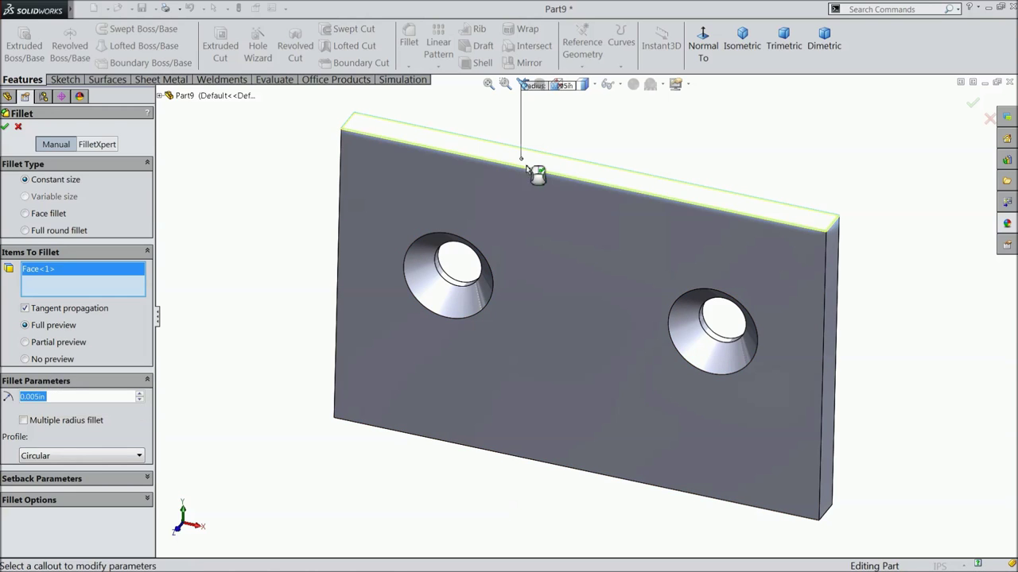
pyautogui.click(827, 344)
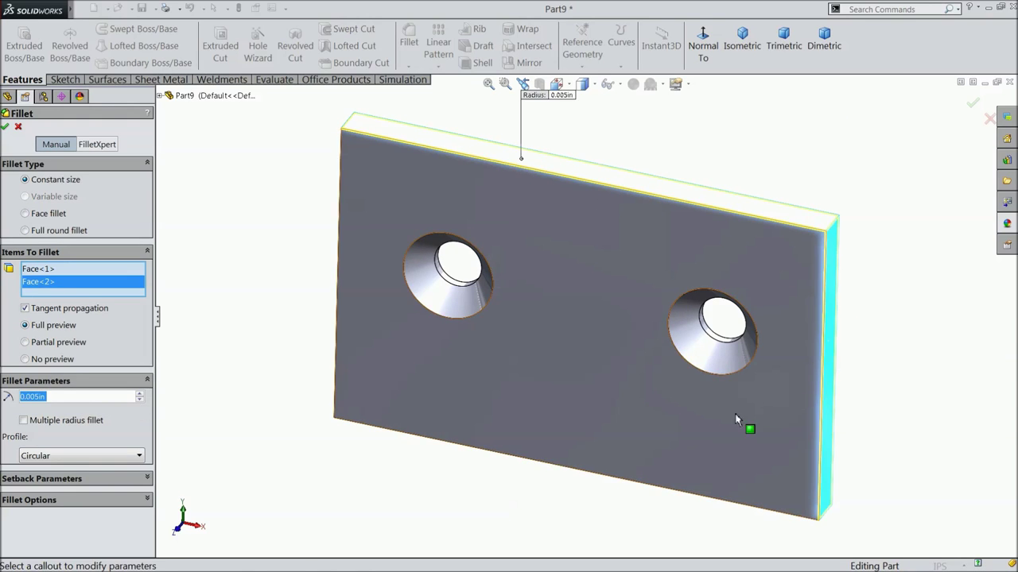
pyautogui.moveTo(734, 414); pyautogui.dragTo(570, 439, button='middle')
pyautogui.click(568, 425)
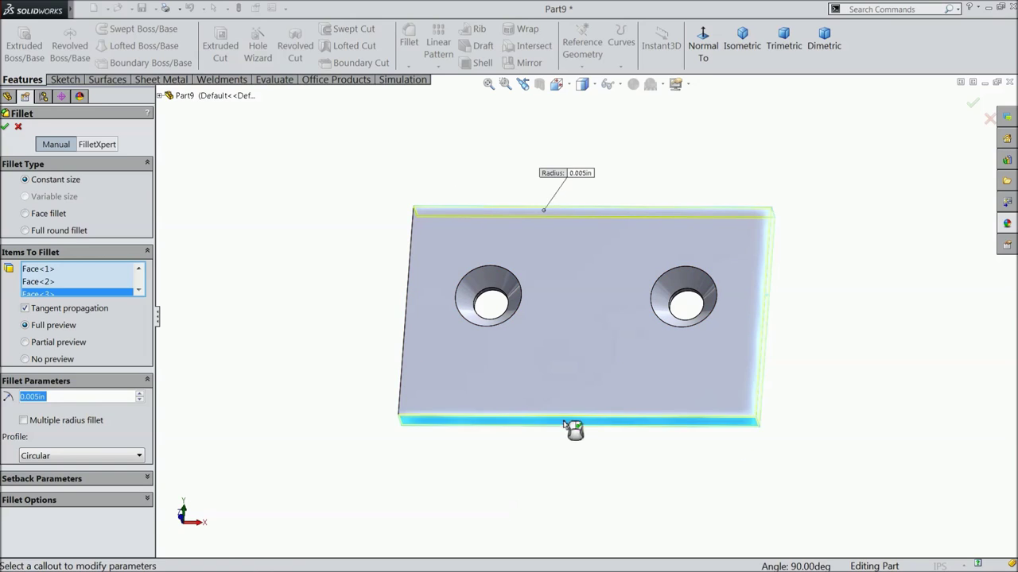
pyautogui.moveTo(359, 457); pyautogui.dragTo(453, 470, button='middle')
pyautogui.click(530, 381)
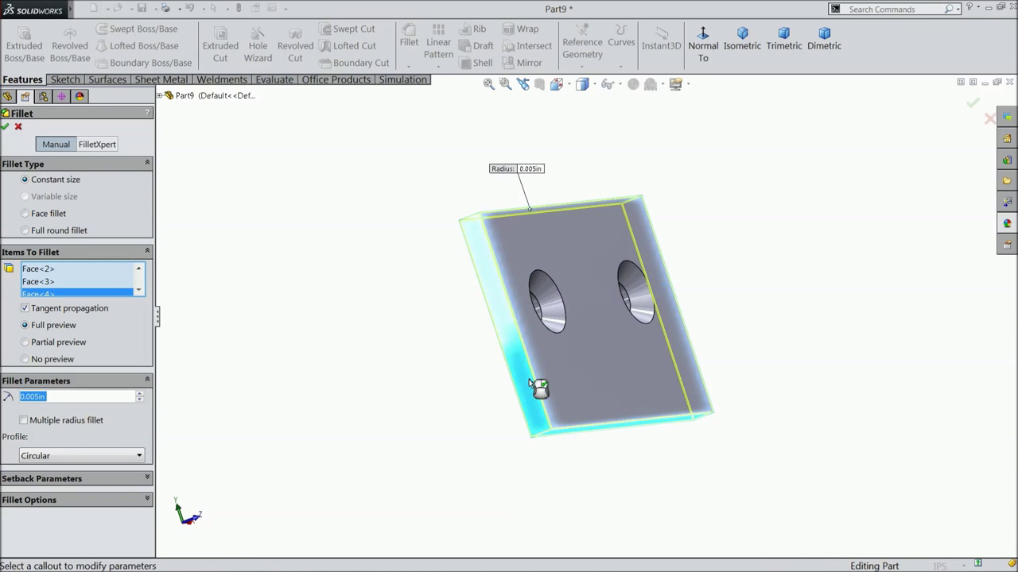
pyautogui.click(6, 128)
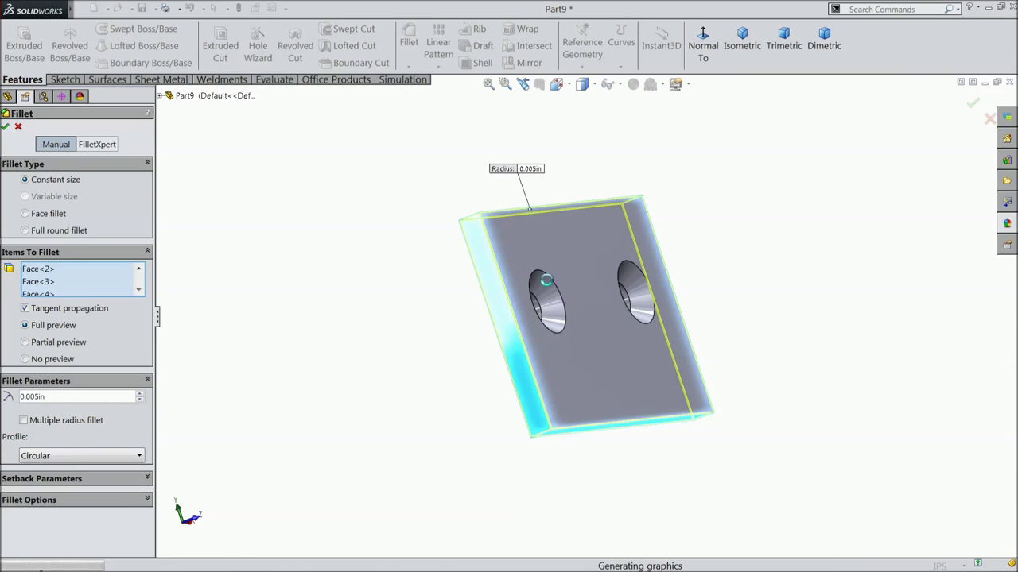
pyautogui.moveTo(592, 302); pyautogui.dragTo(504, 390, button='middle')
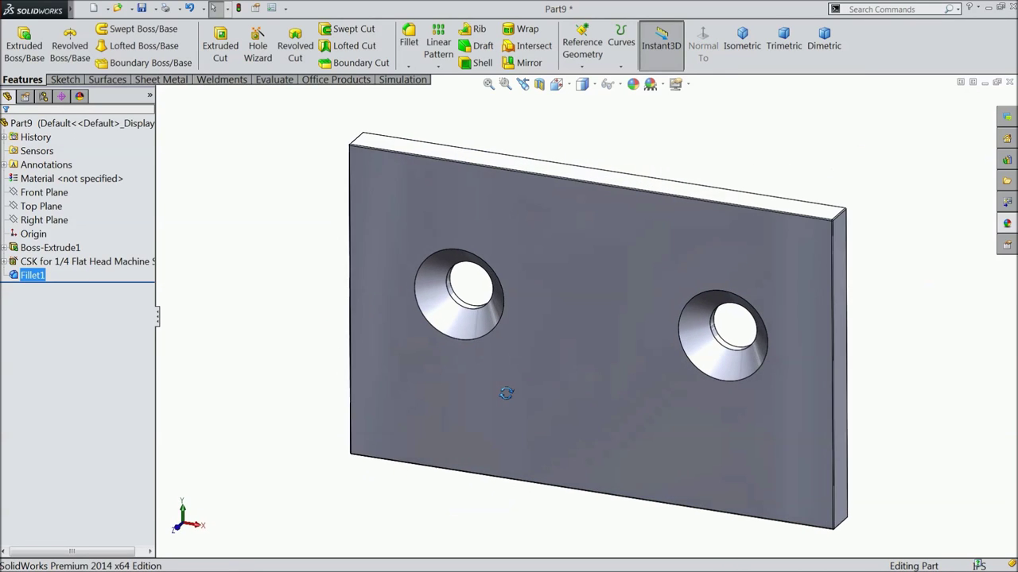
# Apply the chromium plate cast appearance to the whole part.
pyautogui.click(47, 124)
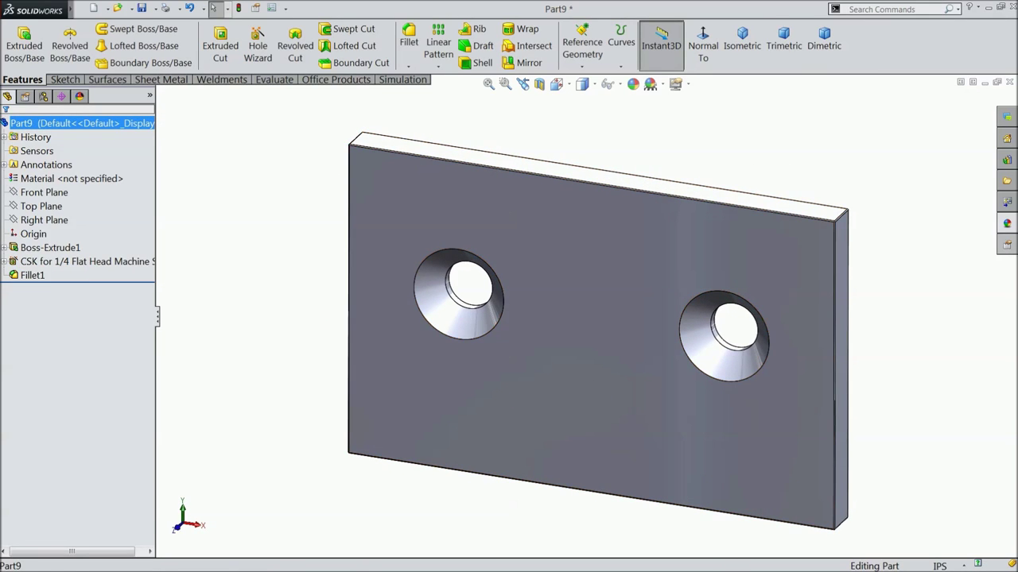
pyautogui.click(1009, 225)
pyautogui.scroll(-2, 953, 427)
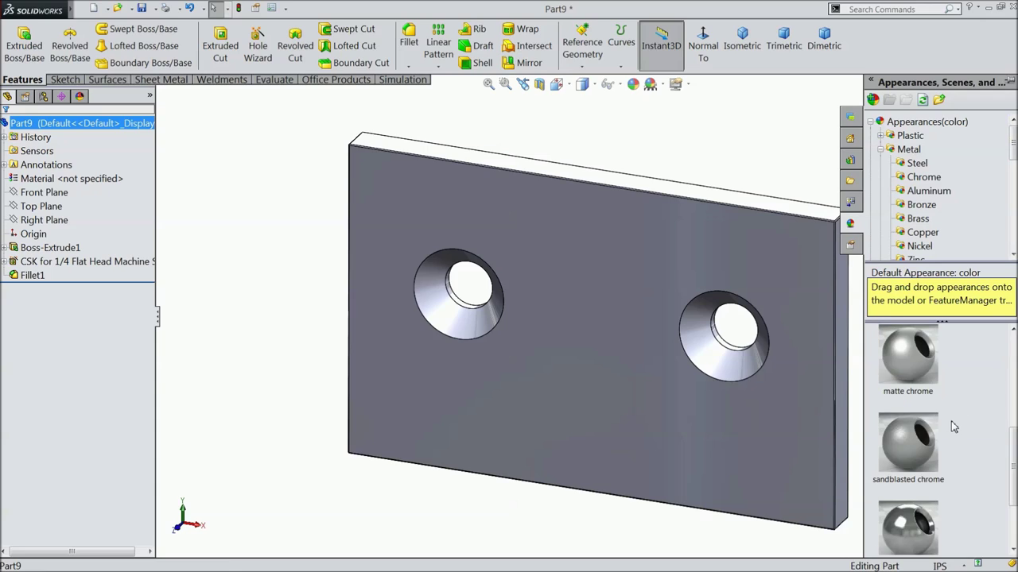
pyautogui.scroll(-1, 946, 447)
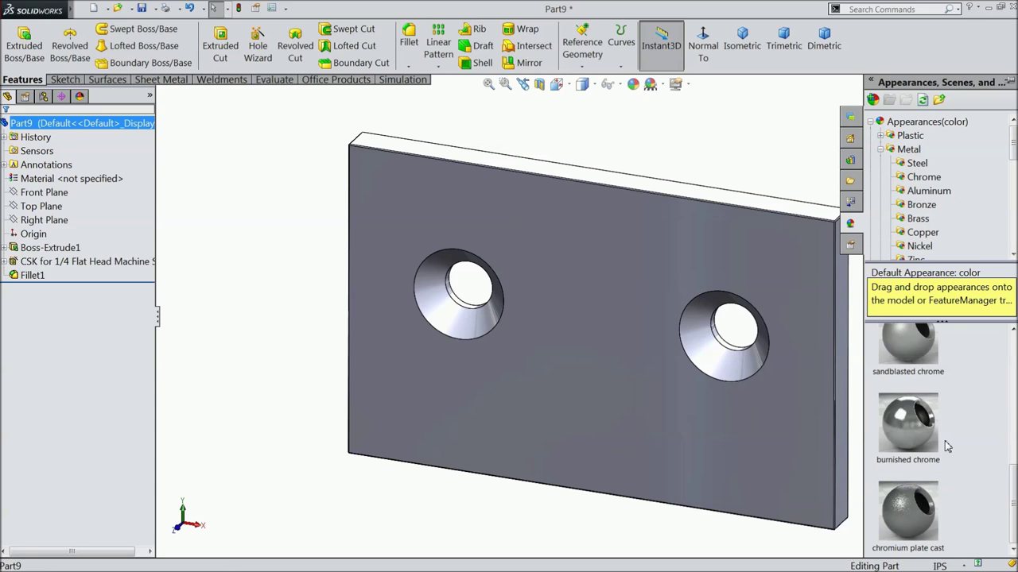
pyautogui.doubleClick(920, 522)
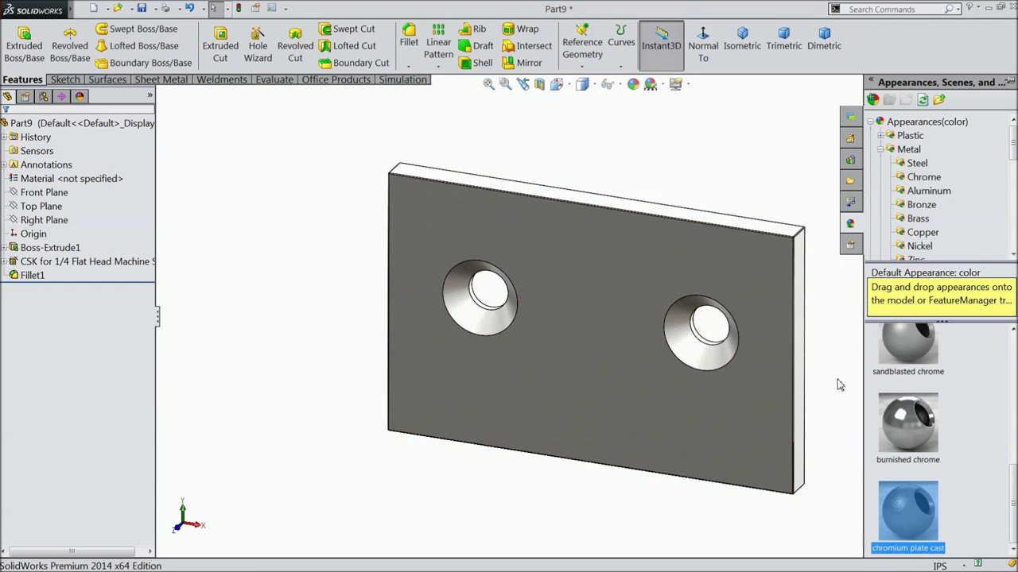
# Inspect the new finish and switch the view to perspective.
pyautogui.moveTo(818, 357); pyautogui.dragTo(822, 405, button='middle')
pyautogui.scroll(-3, 679, 356)
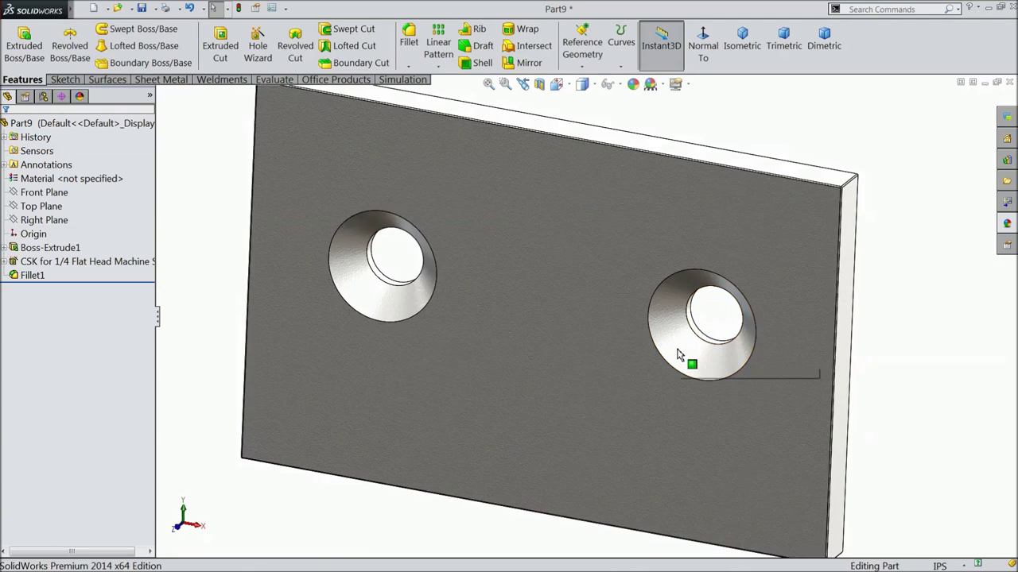
pyautogui.click(677, 83)
pyautogui.click(693, 151)
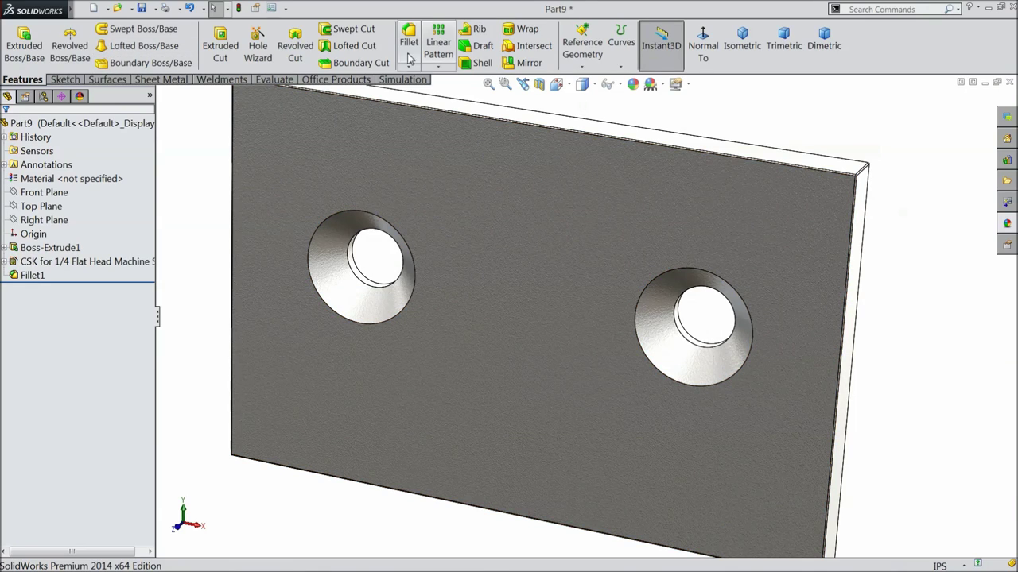
# Save the part as '7.jaw Plate' in the Bench Vice folder and zoom to fit.
pyautogui.click(143, 10)
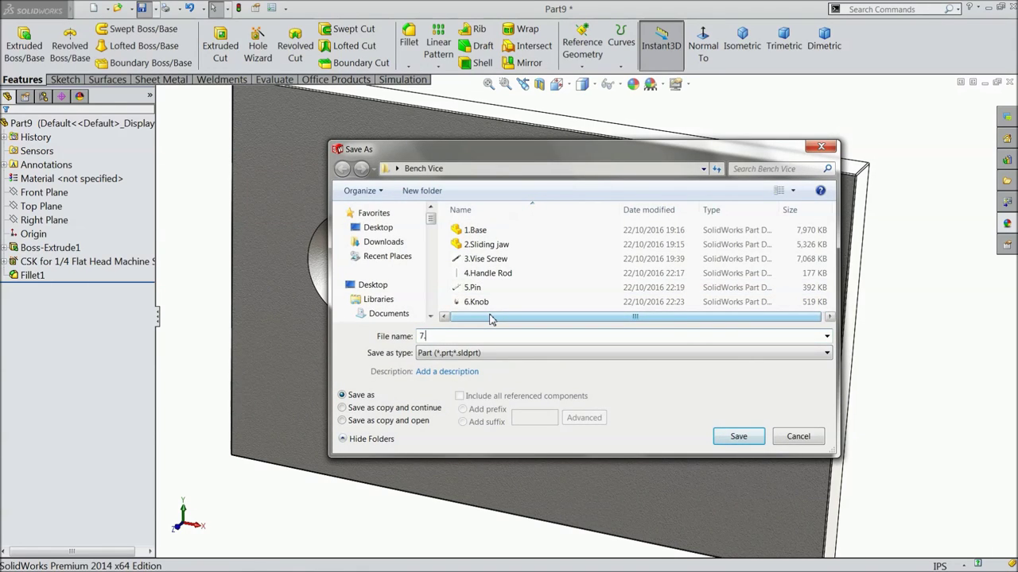
pyautogui.write('jaw Plate')
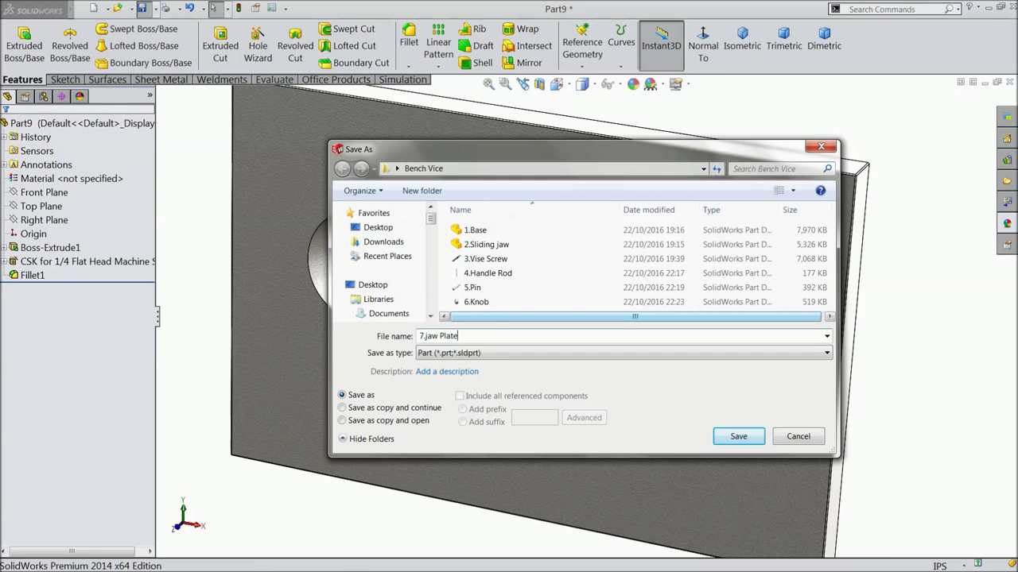
pyautogui.click(735, 439)
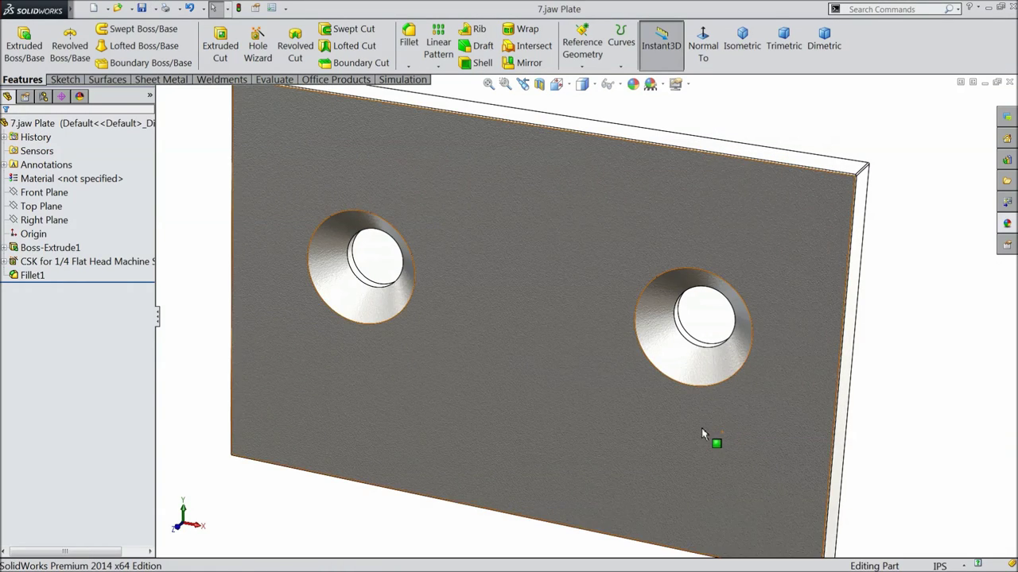
pyautogui.press('f')
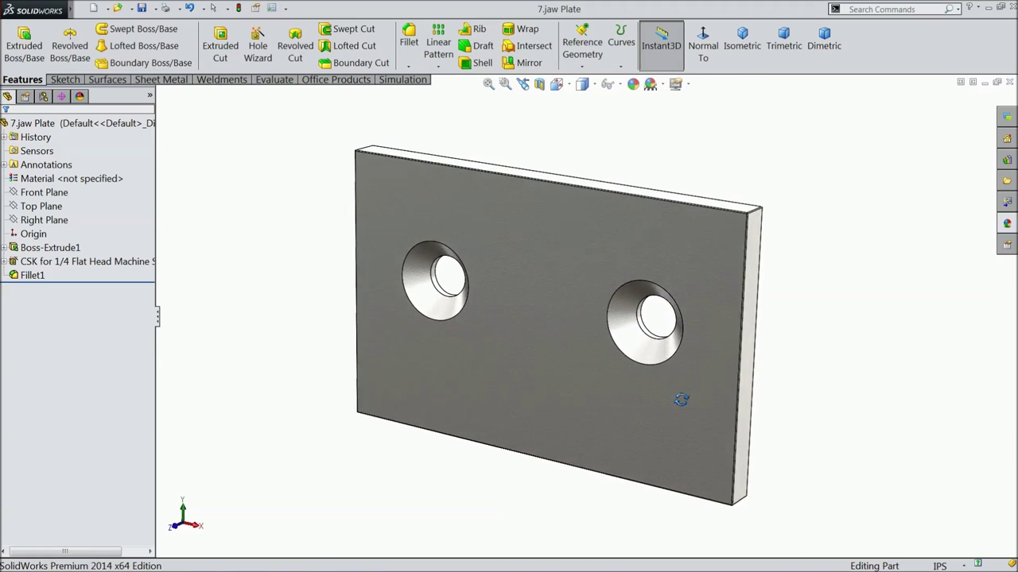